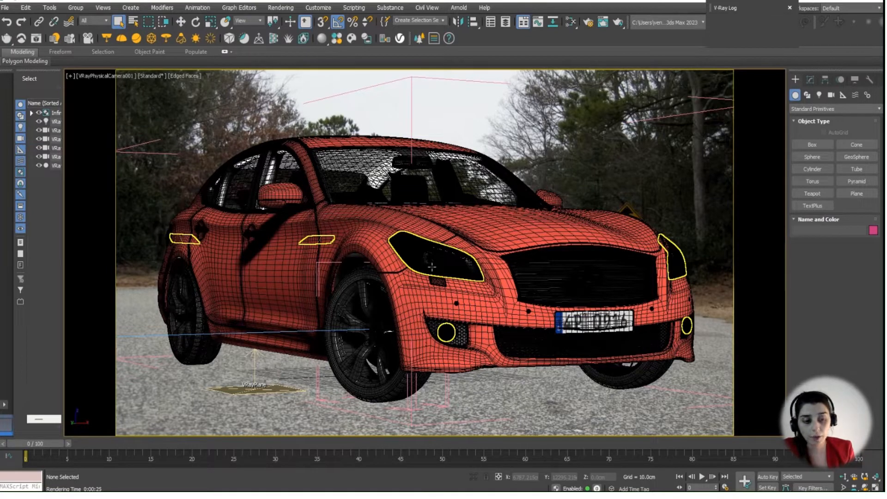
mouse_move(195, 480)
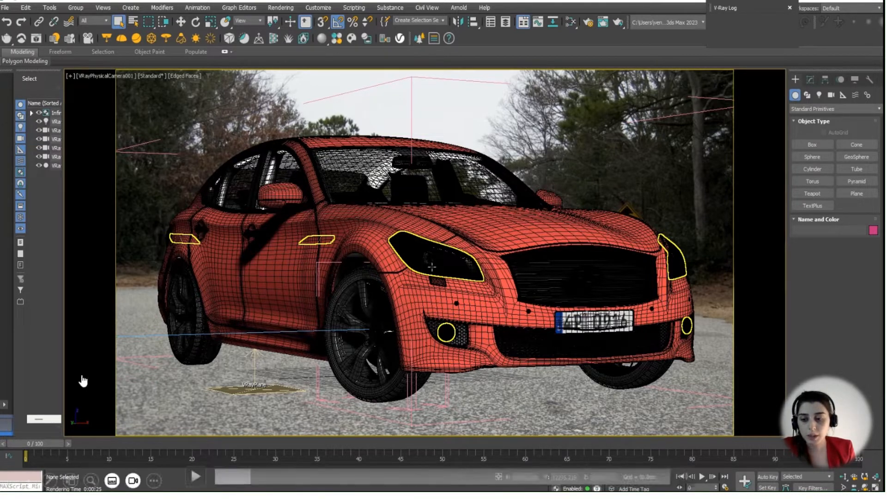
left_click(193, 478)
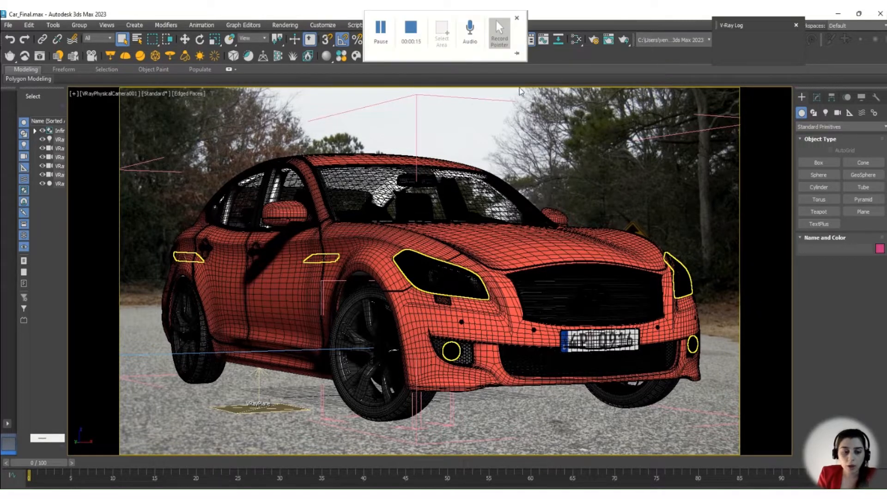
Open the Material Editor in Slate mode and add a VRayMtl material node to the empty view.
left_click(575, 40)
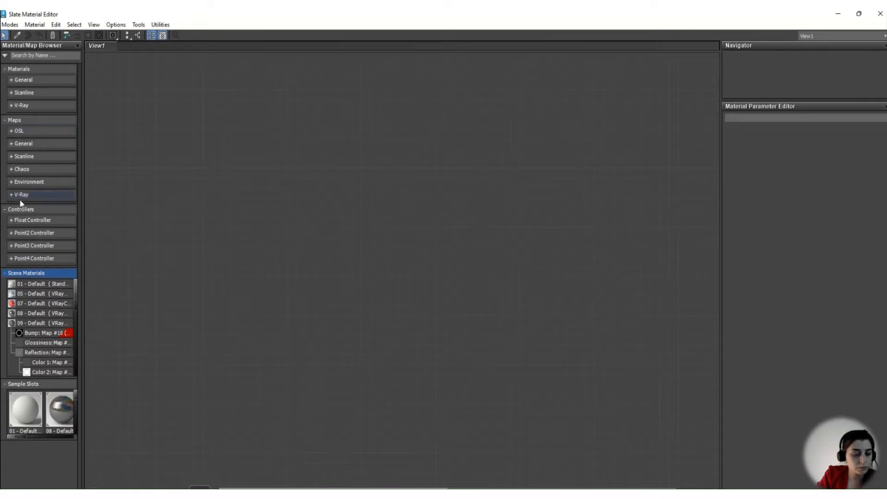
left_click(12, 106)
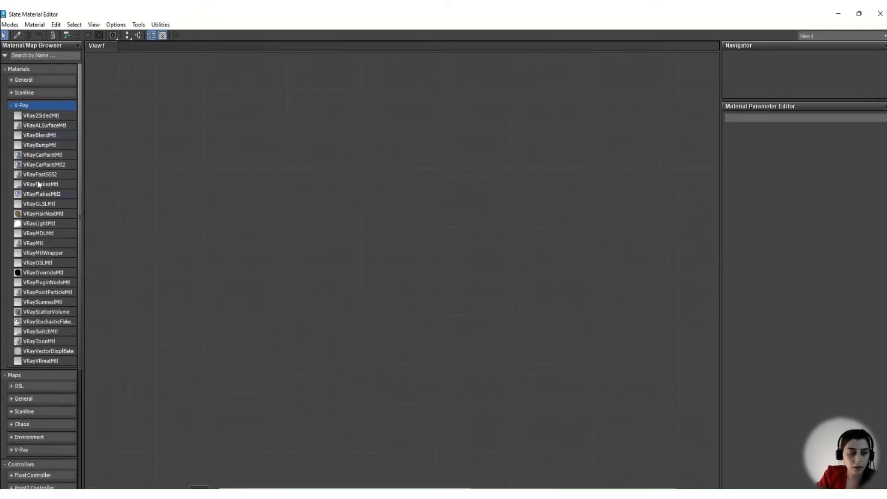
left_click(35, 243)
left_click_drag(35, 243, 387, 147)
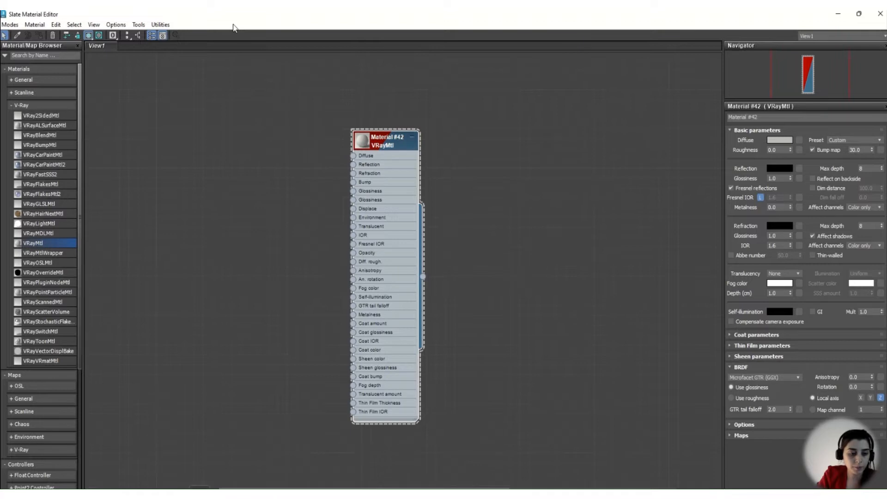
double_click(333, 20)
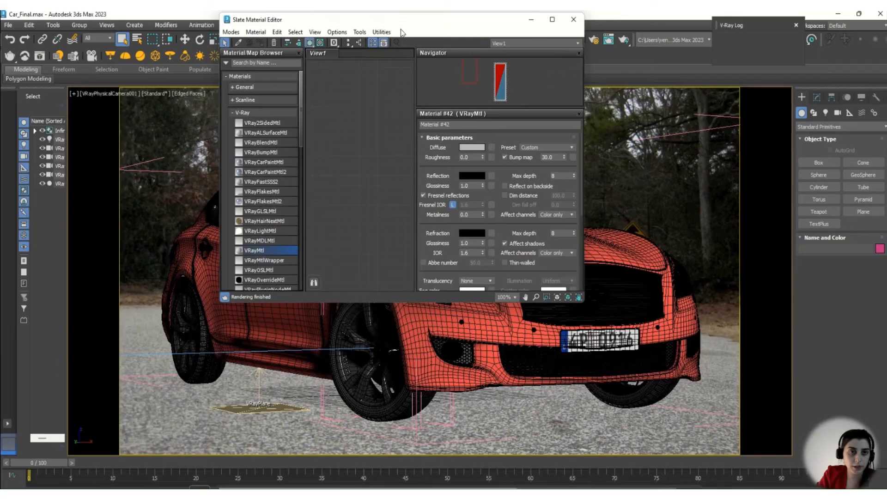
left_click(553, 20)
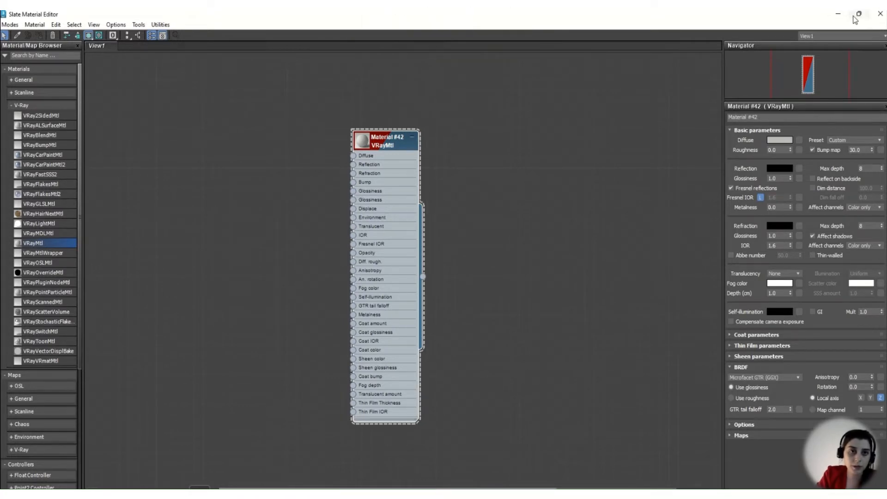
Switch to the Compact Material Editor and change the type of the red 07 - Default car paint material to VRayMtl.
left_click(10, 24)
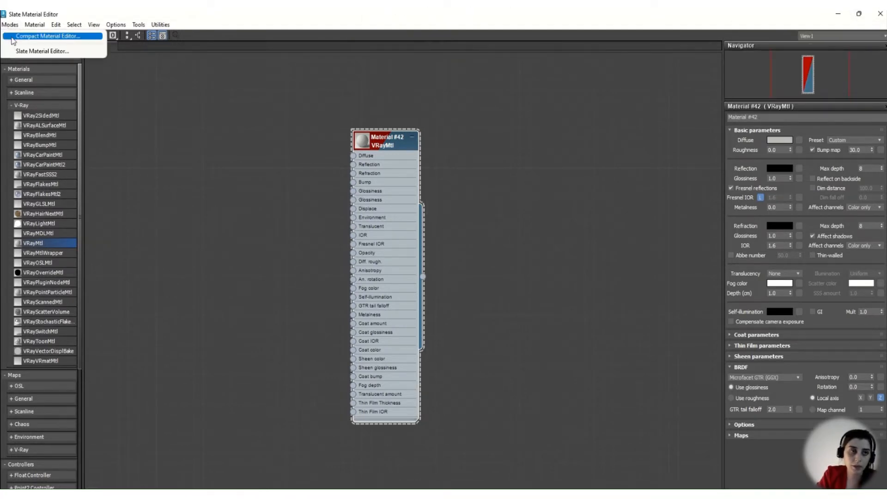
left_click(8, 37)
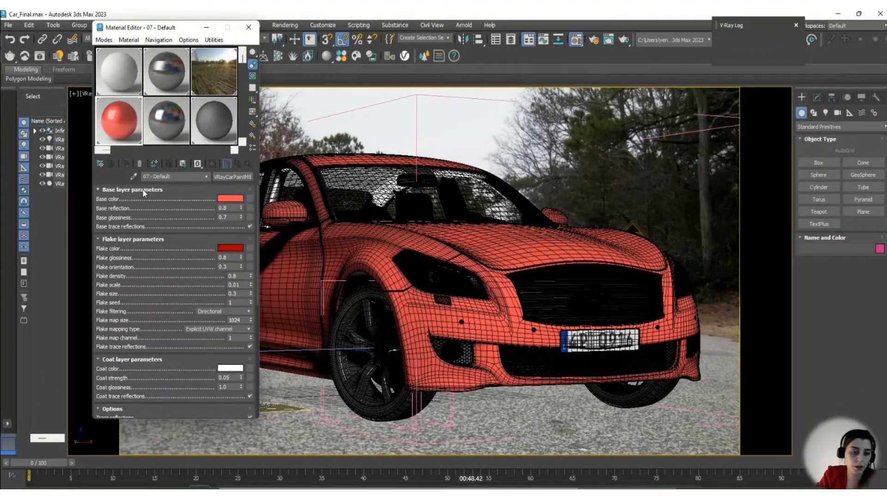
left_click(232, 177)
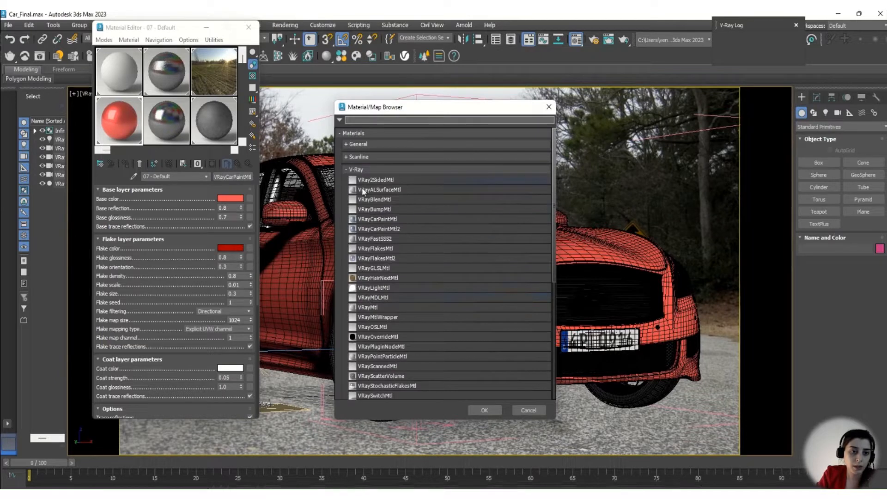
double_click(390, 306)
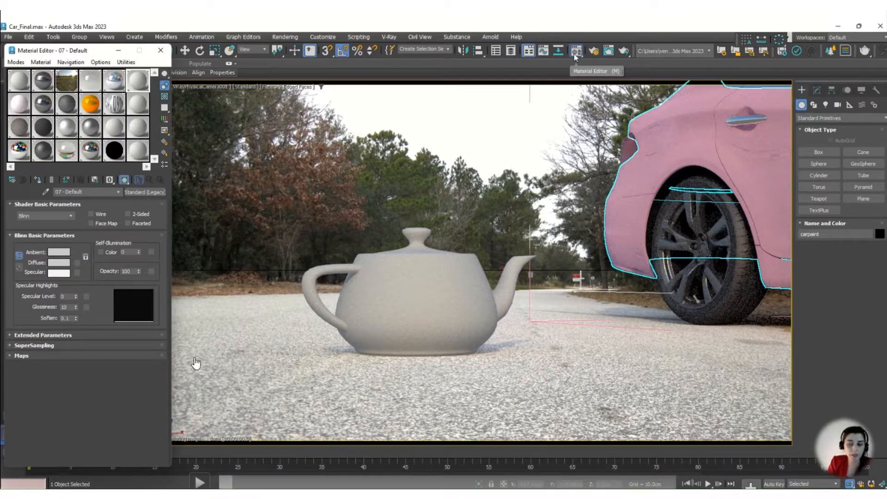
left_click(200, 483)
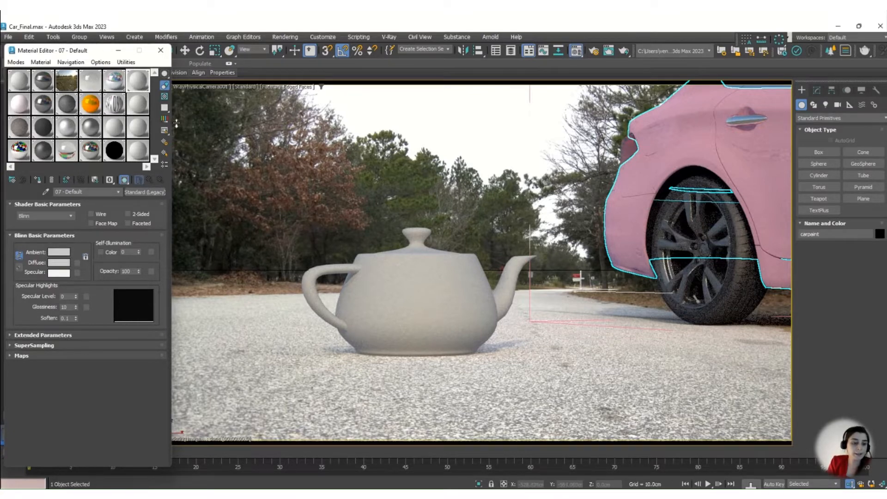
mouse_move(205, 484)
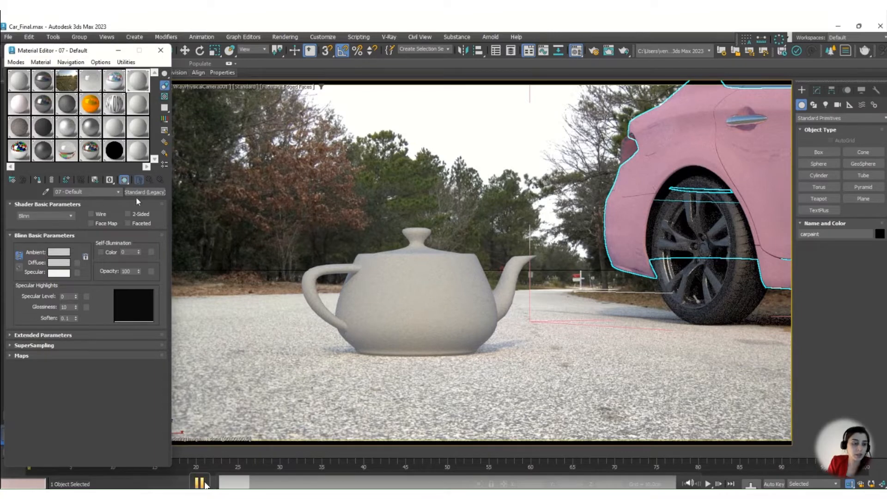
left_click(201, 483)
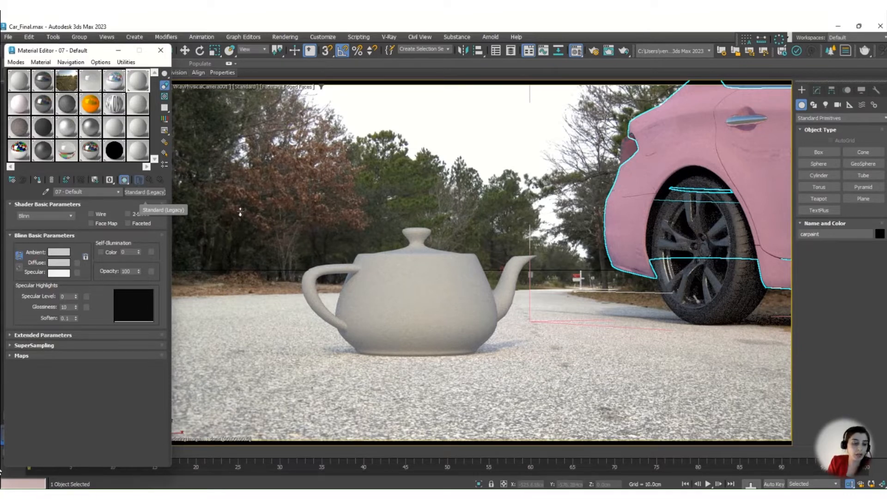
left_click(199, 483)
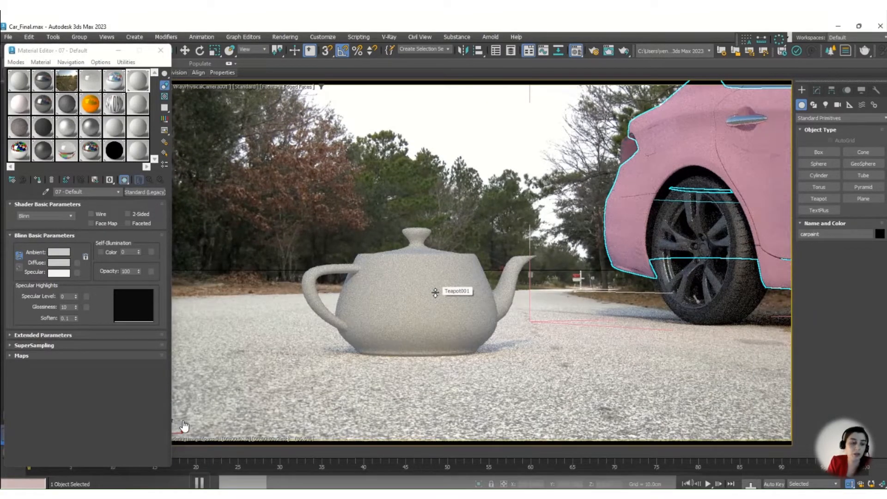
mouse_move(197, 479)
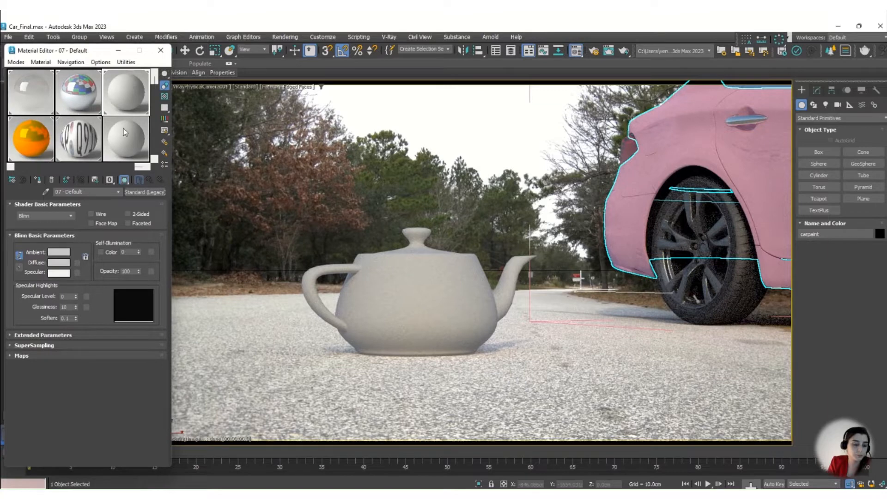
mouse_move(167, 382)
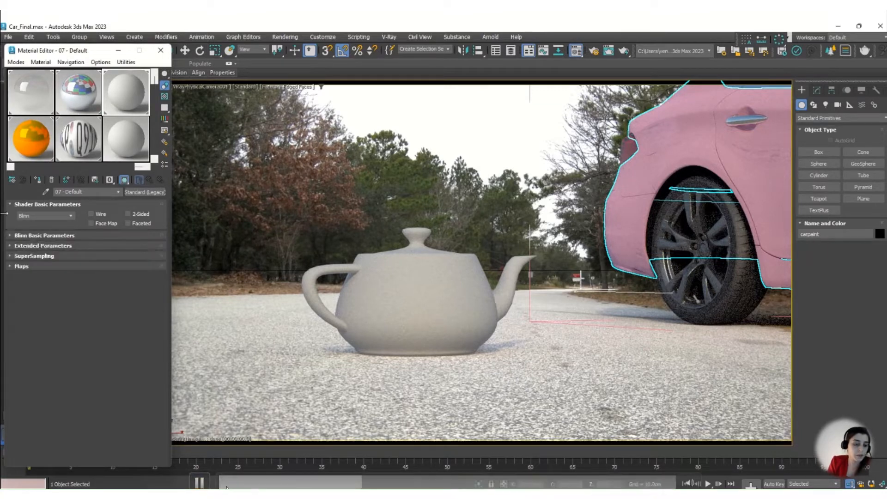
left_click(200, 483)
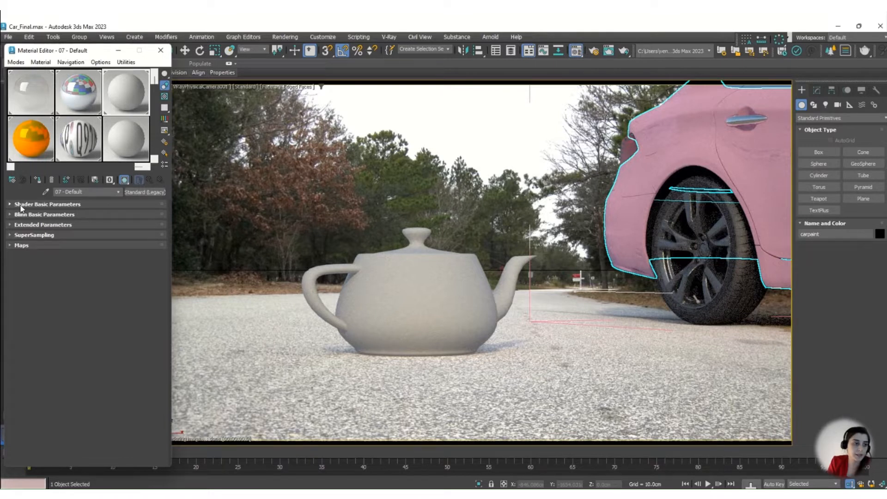
left_click(199, 483)
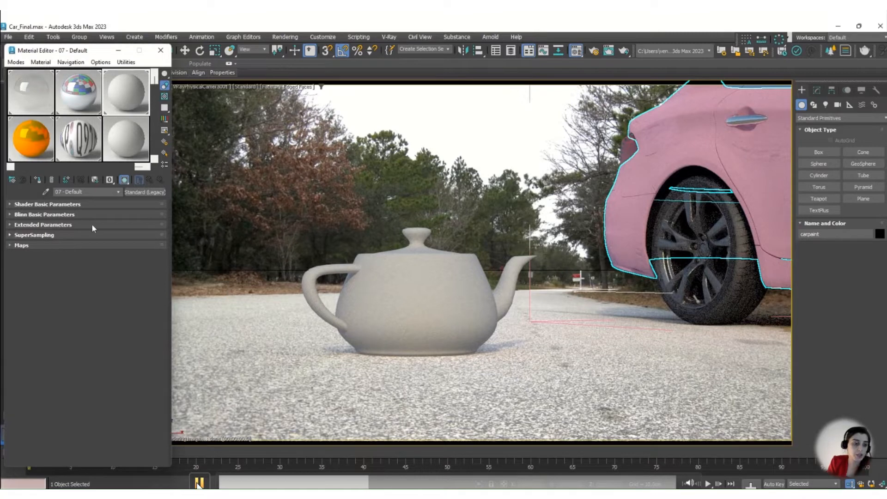
Change the 07 - Default material from Standard to VRayMtl, collapse its BRDF settings and expand its basic parameters.
left_click(134, 194)
left_click(347, 175)
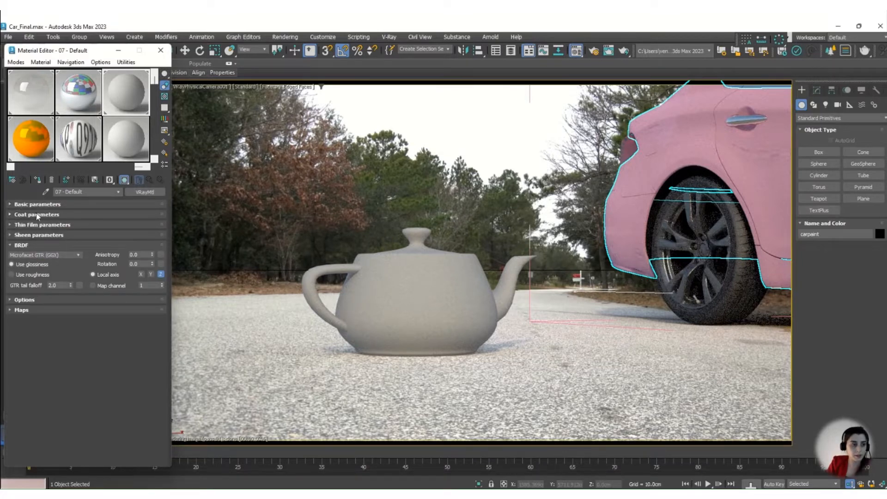
left_click(23, 246)
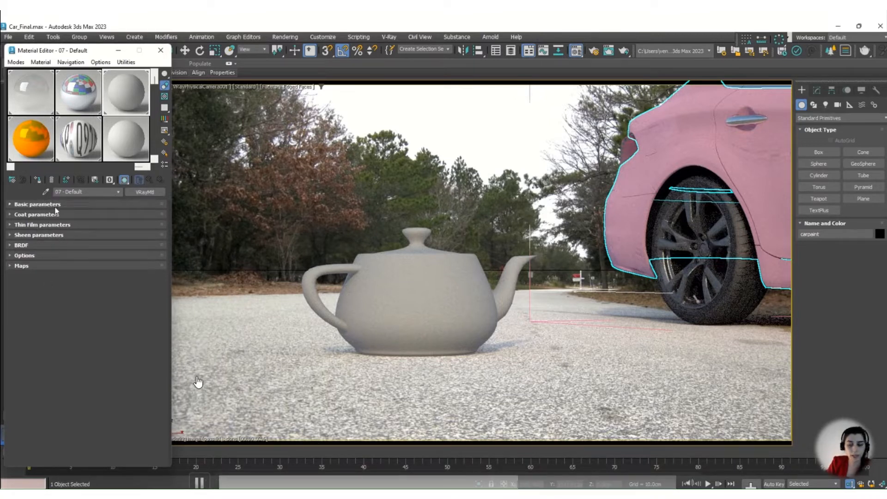
left_click(9, 204)
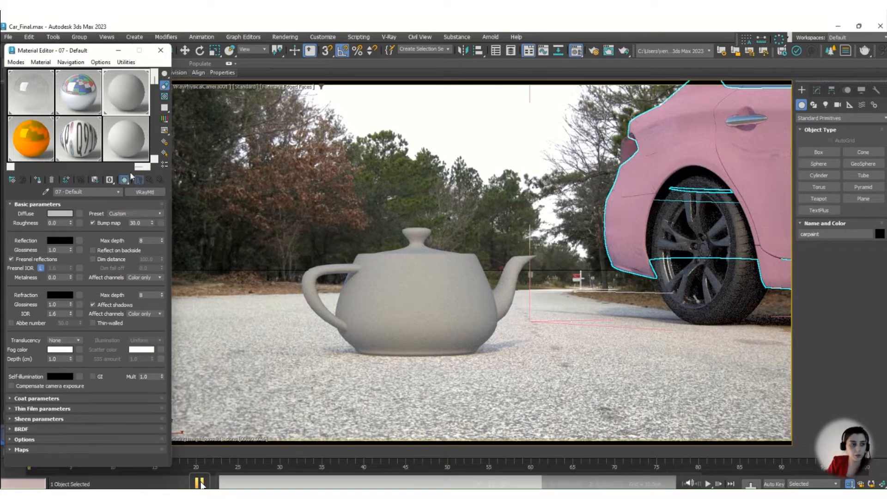
Switch to the Slate Material Editor and add a VRayMtl node to View1.
left_click(16, 63)
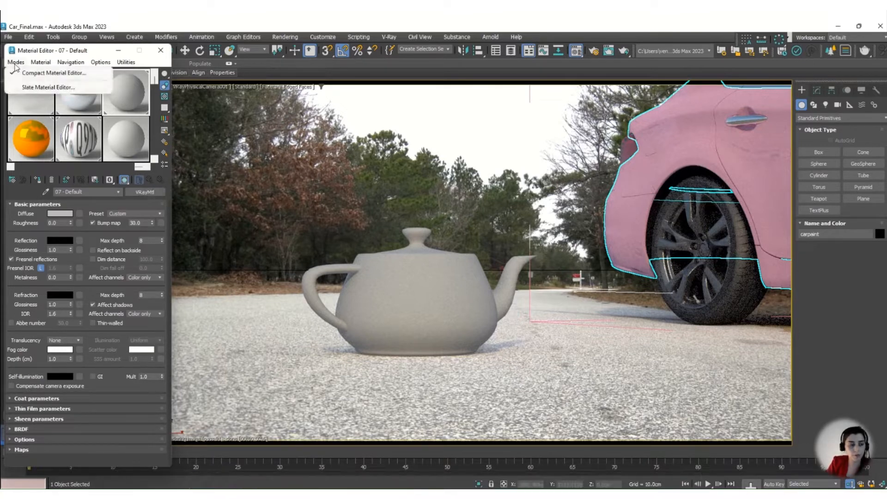
left_click(28, 87)
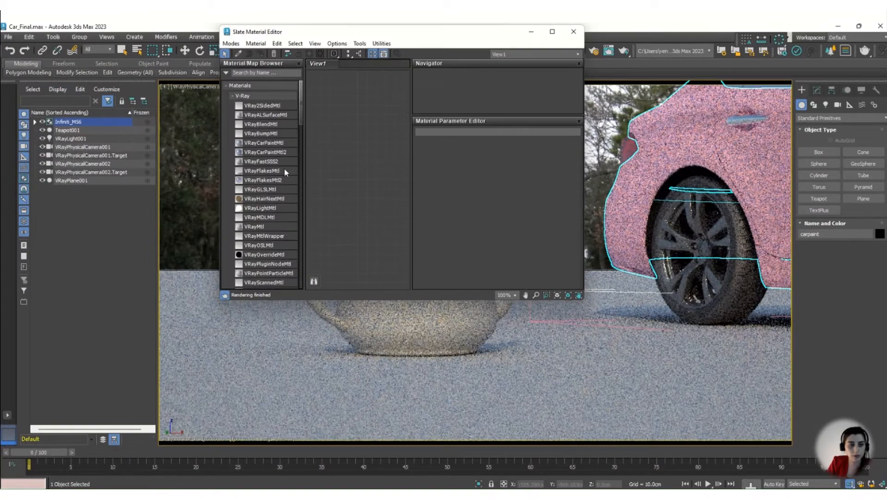
left_click(258, 227)
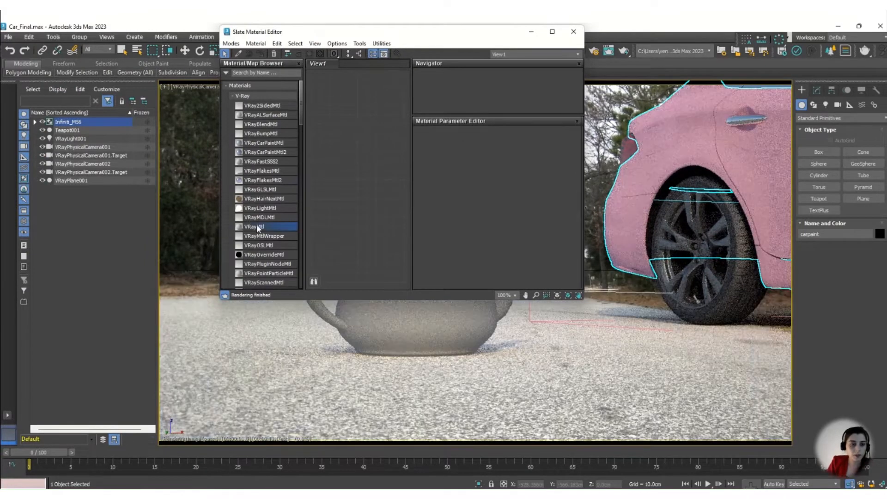
left_click_drag(295, 226, 351, 86)
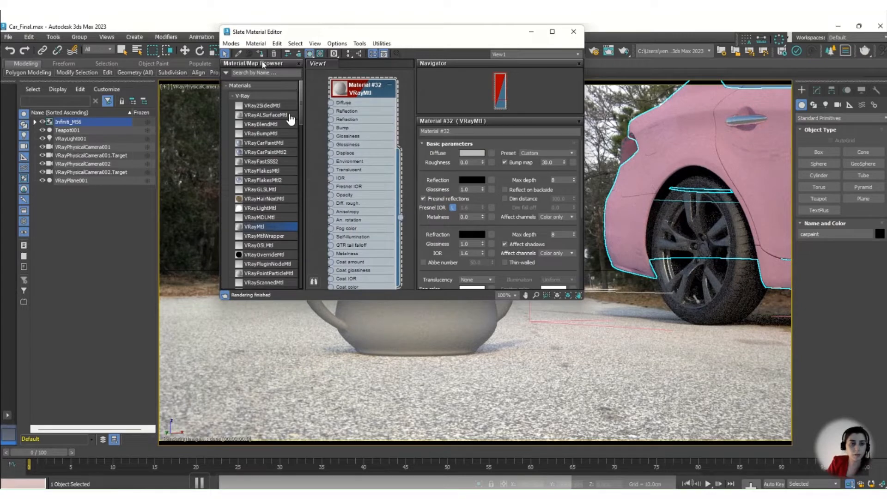
Return to the Compact Material Editor and set the 07 - Default material's diffuse colour to a light peach, RGB 231, 170, 129.
left_click(231, 43)
left_click(259, 56)
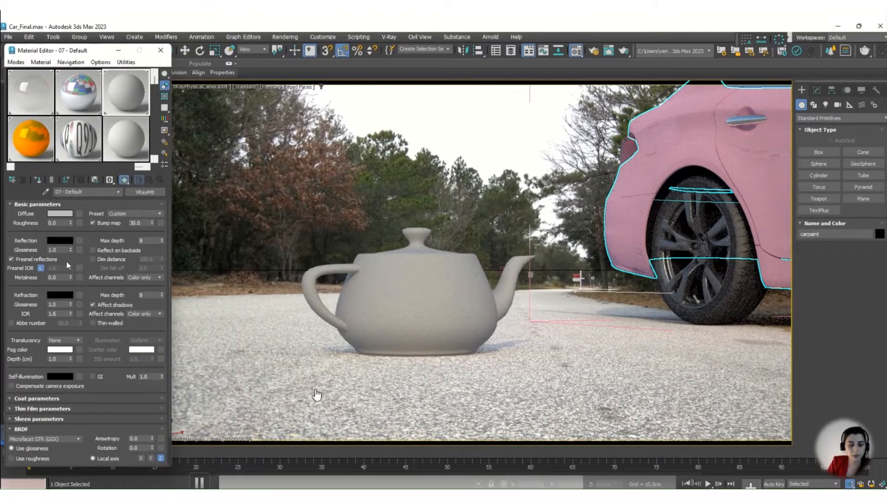
left_click(62, 214)
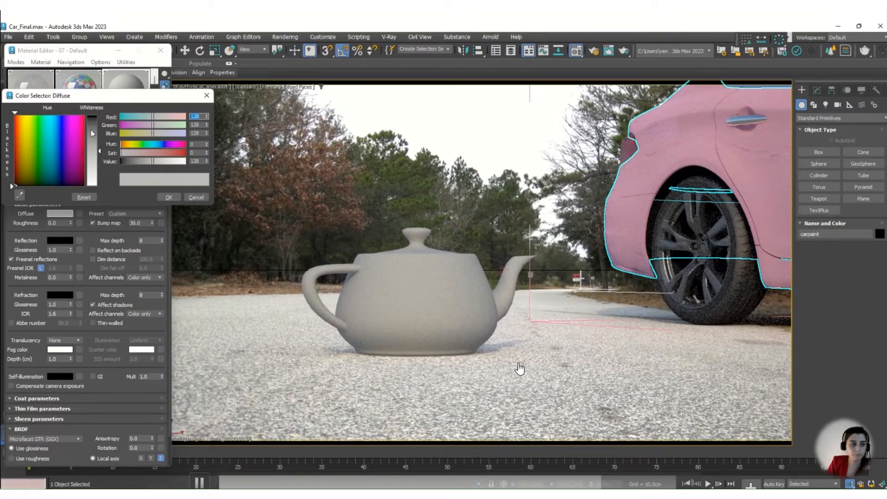
left_click(84, 118)
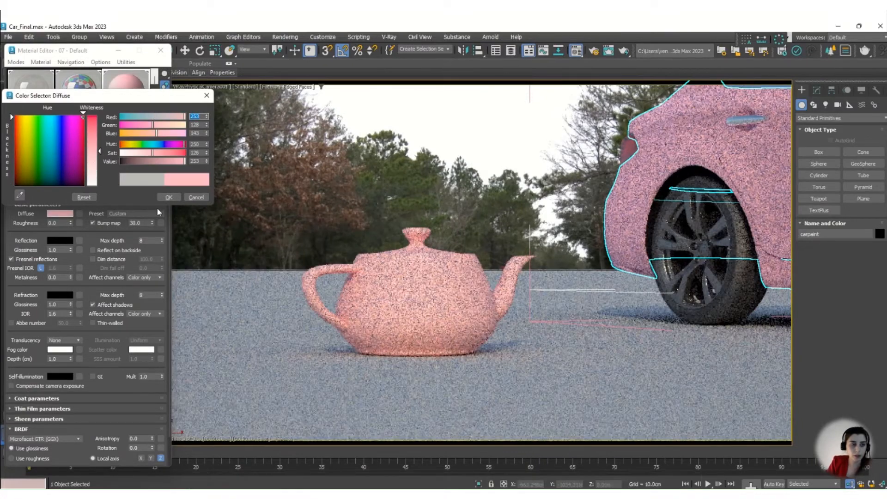
left_click(76, 127)
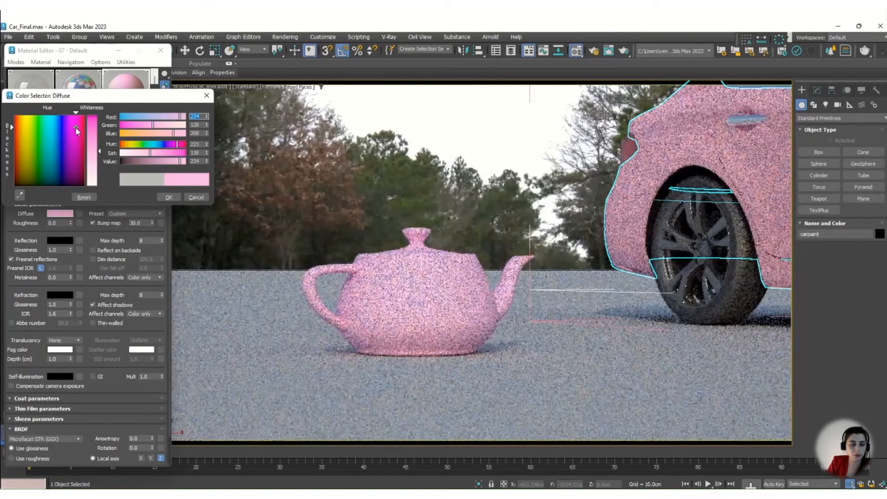
left_click(19, 129)
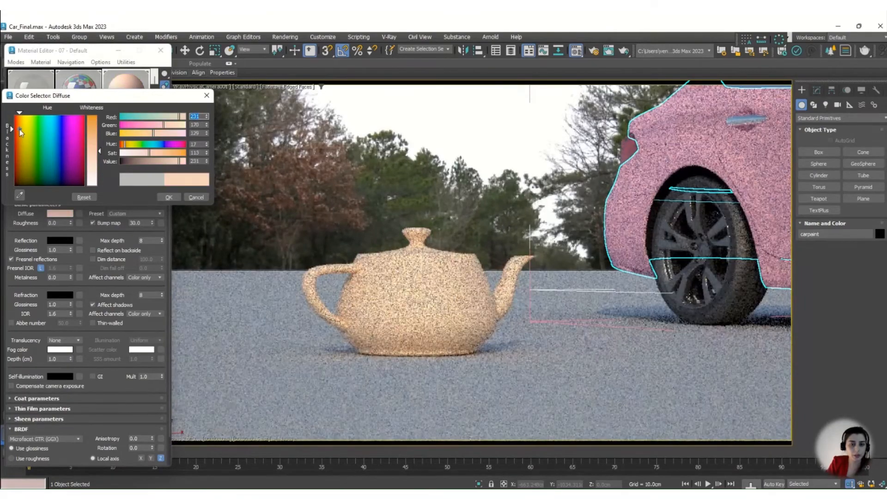
left_click(168, 197)
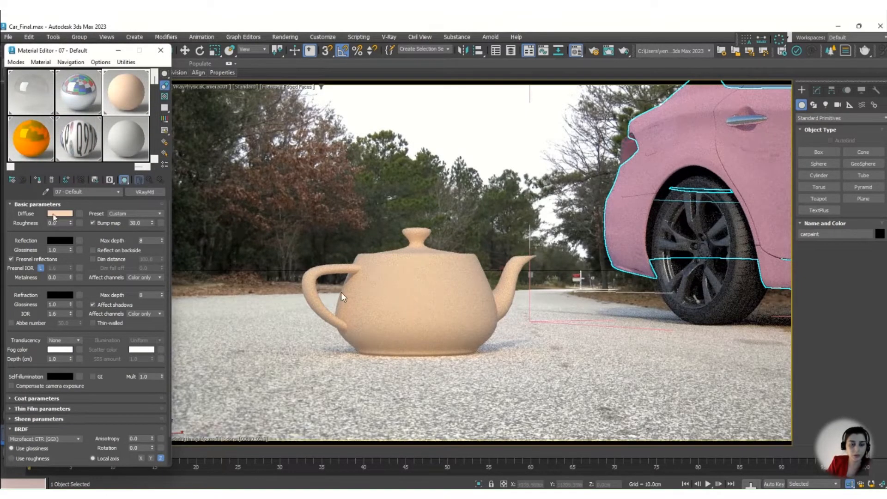
Load the wood image 8087-v4 from the dirt texture folder as a Bitmap map for the material's diffuse.
left_click(78, 216)
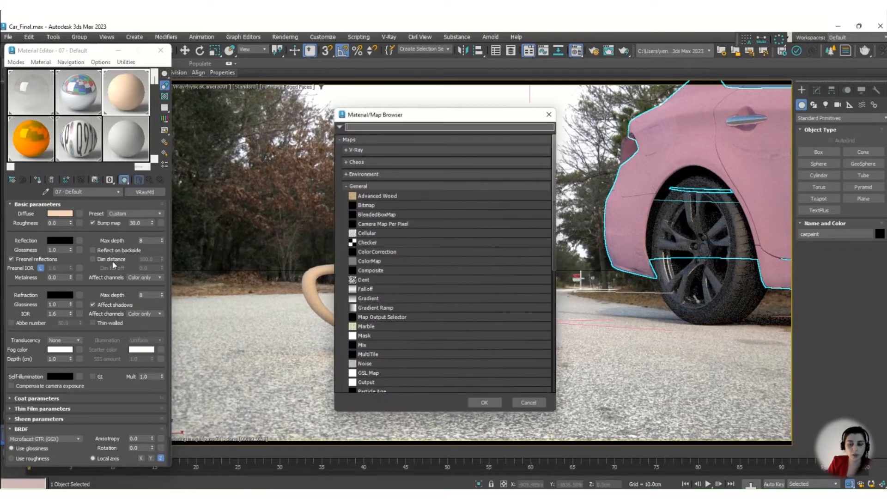
double_click(413, 222)
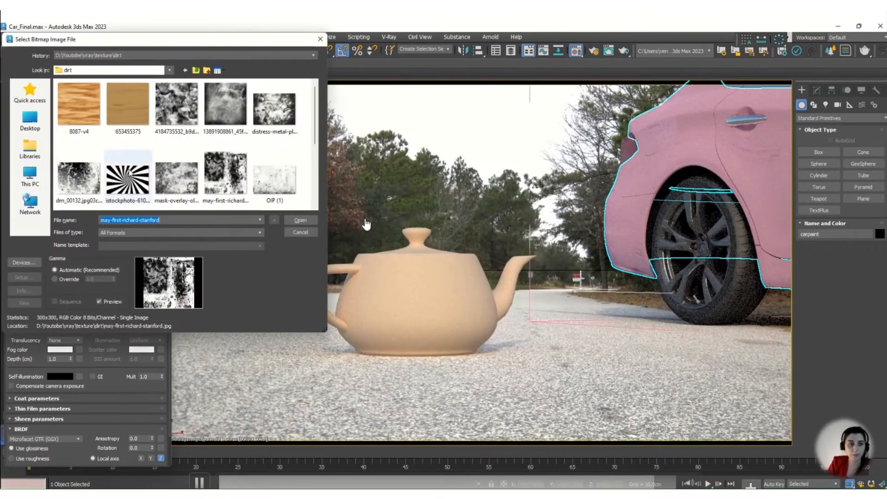
double_click(84, 103)
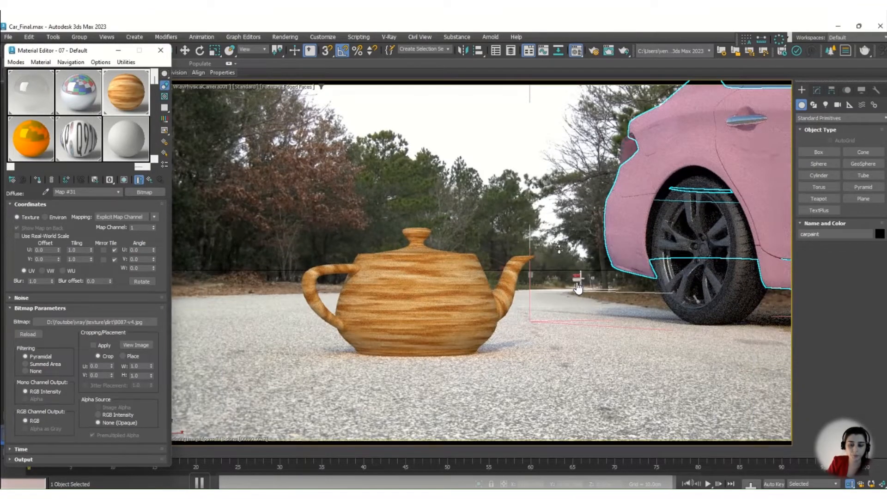
left_click(594, 52)
mouse_move(442, 12)
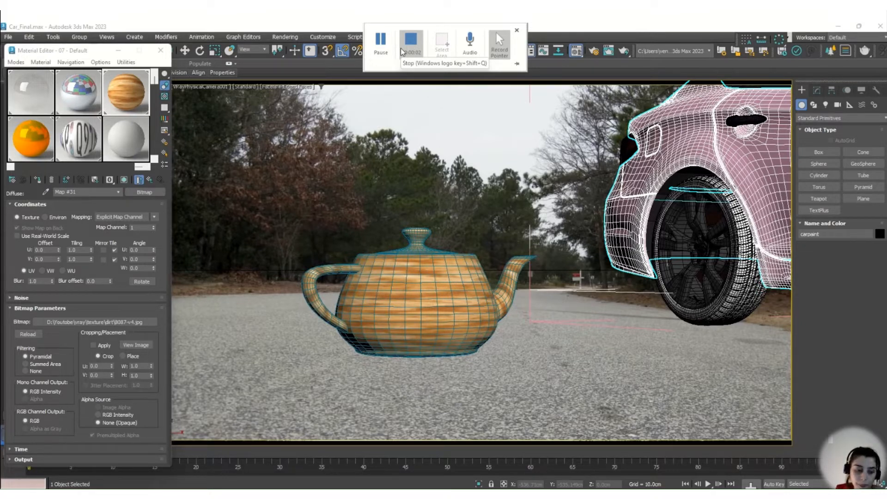
mouse_move(203, 484)
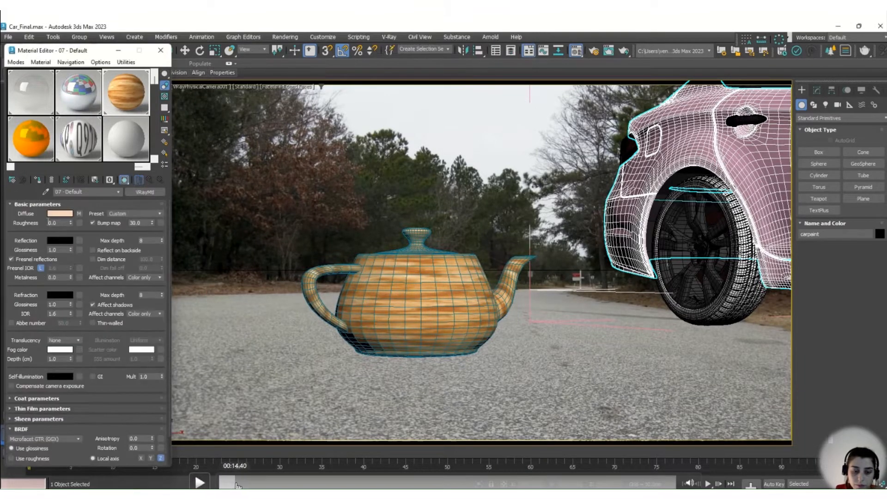
left_click(202, 482)
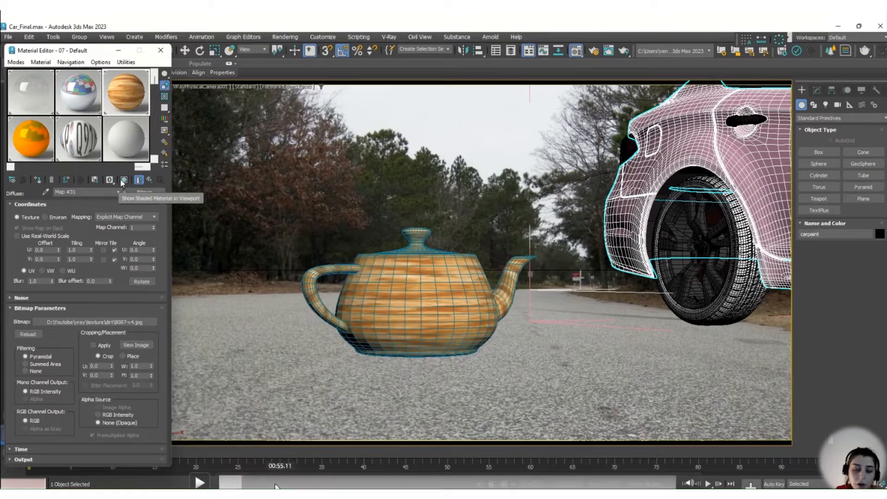
left_click(200, 483)
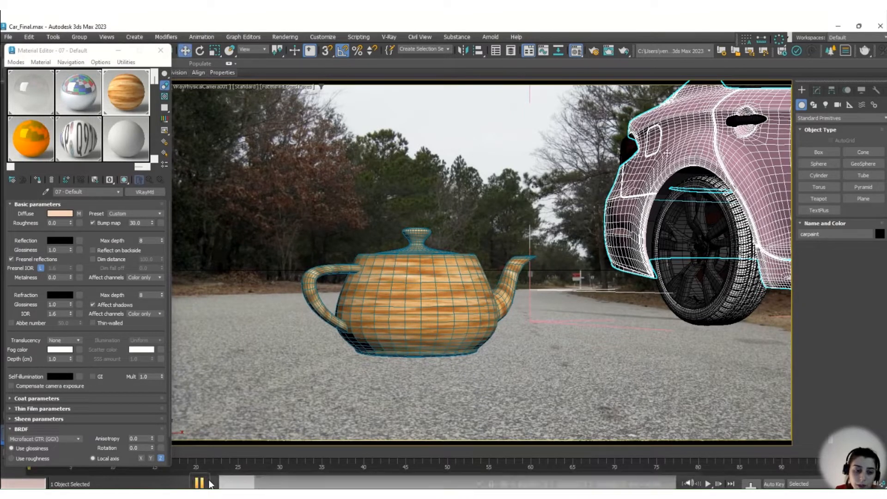
left_click(207, 482)
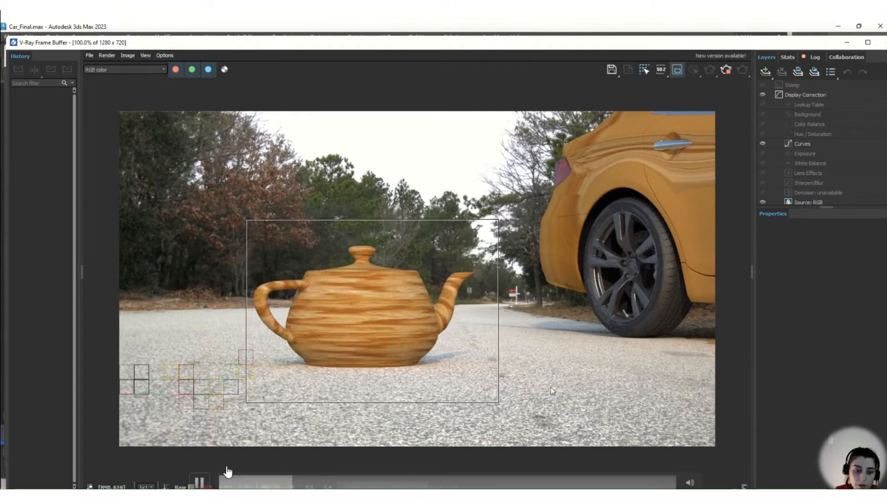
left_click(278, 372)
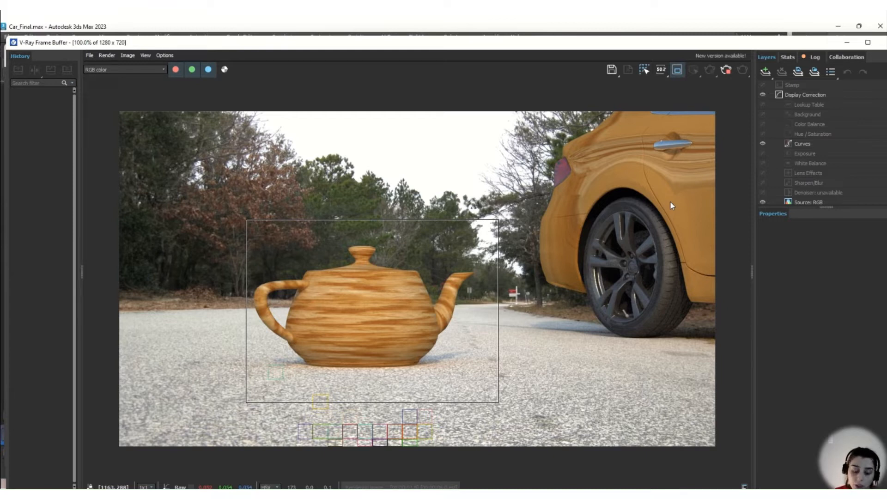
mouse_move(214, 465)
left_click(199, 482)
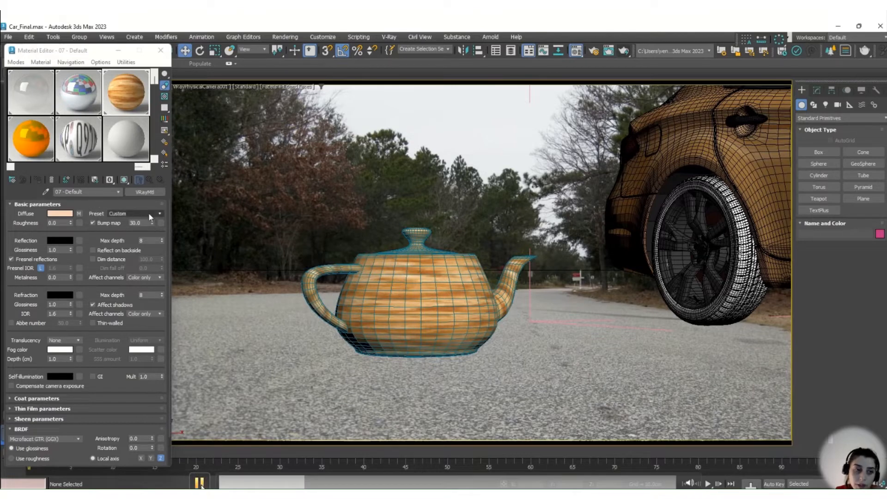
left_click(200, 483)
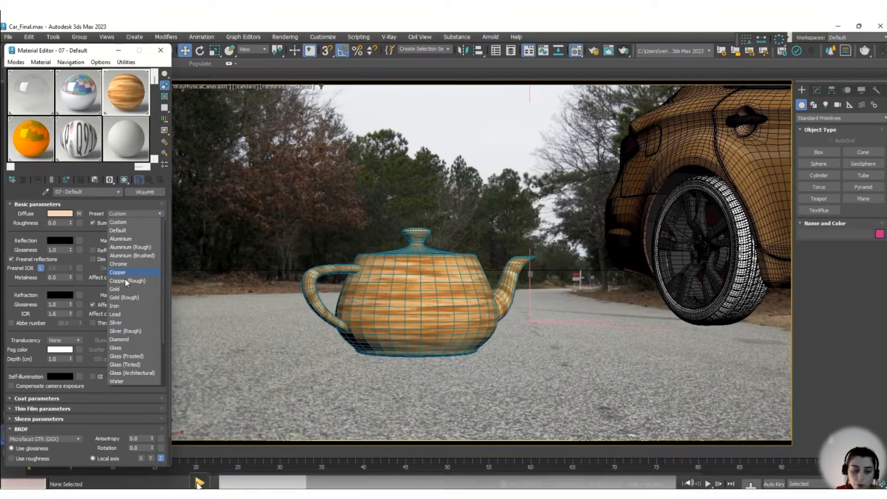
left_click(199, 483)
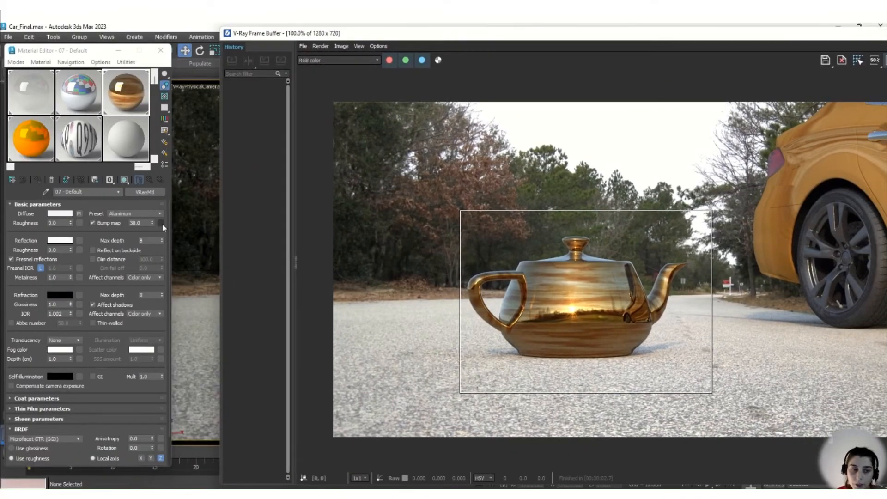
Try the Aluminum (Rough) and Aluminum (Brushed) presets on the 07 - Default material, leaving Aluminum (Brushed) selected.
left_click(160, 214)
left_click(141, 247)
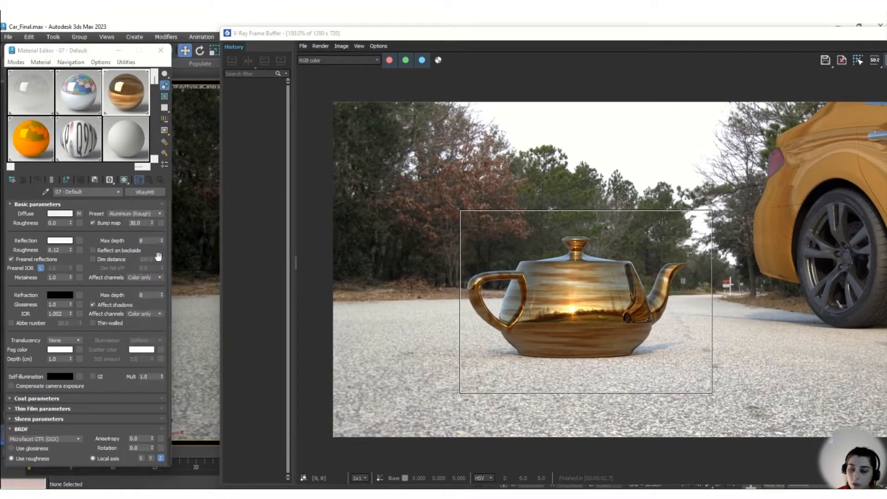
left_click(156, 215)
left_click(129, 255)
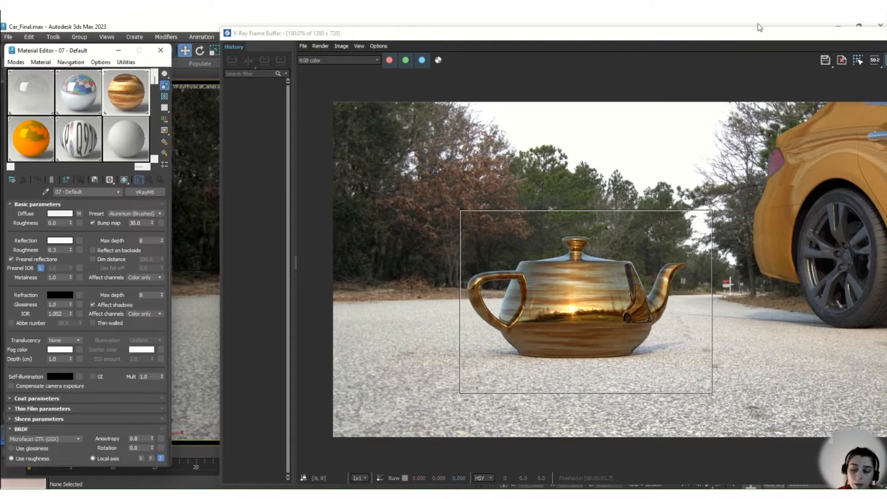
Render the teapot, and narrow and reposition the V-Ray Frame Buffer so it sits beside the Material Editor.
left_click_drag(744, 32, 552, 48)
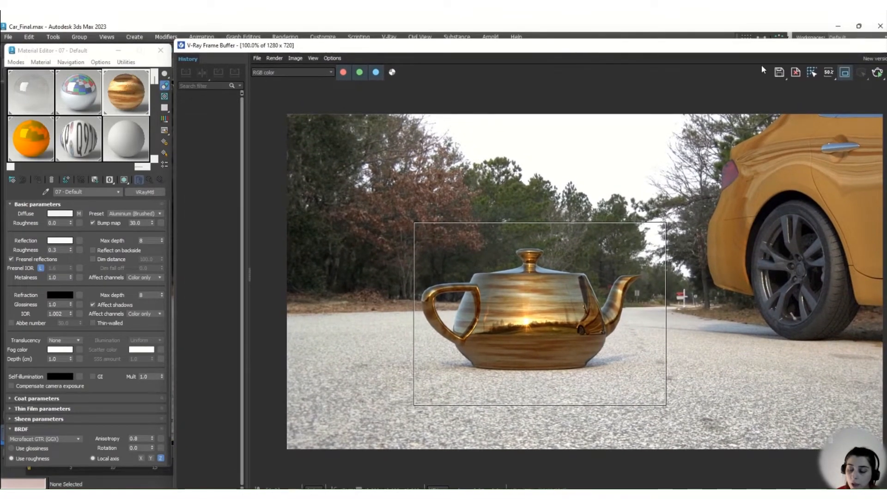
left_click_drag(724, 47, 647, 46)
left_click(834, 72)
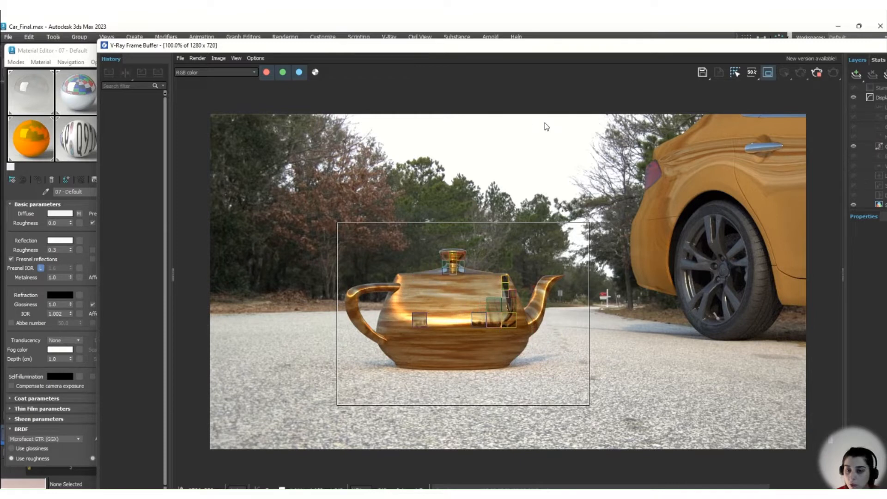
left_click_drag(629, 46, 515, 49)
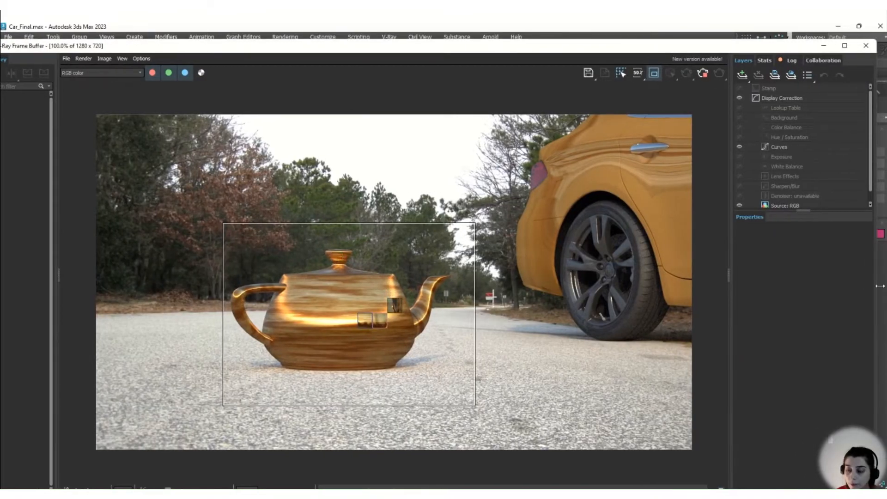
left_click_drag(880, 286, 487, 246)
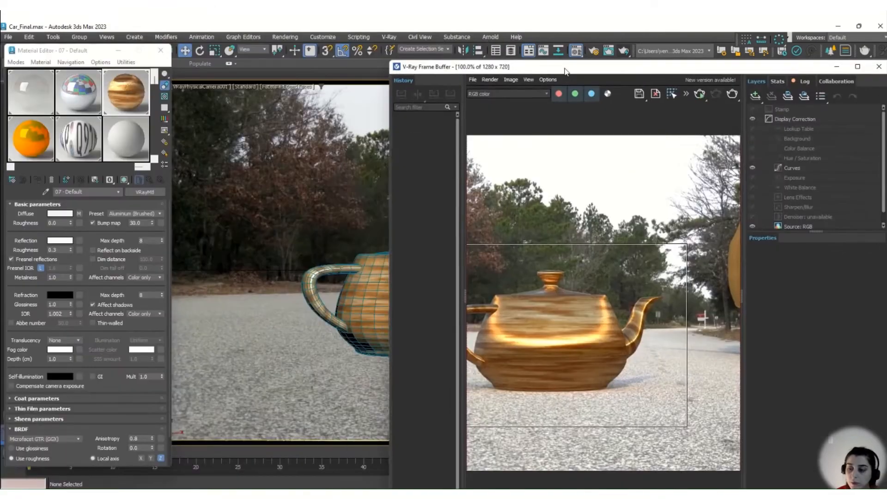
left_click_drag(565, 71, 476, 42)
Apply the Gold preset to the 07 - Default material and render the teapot.
left_click(134, 213)
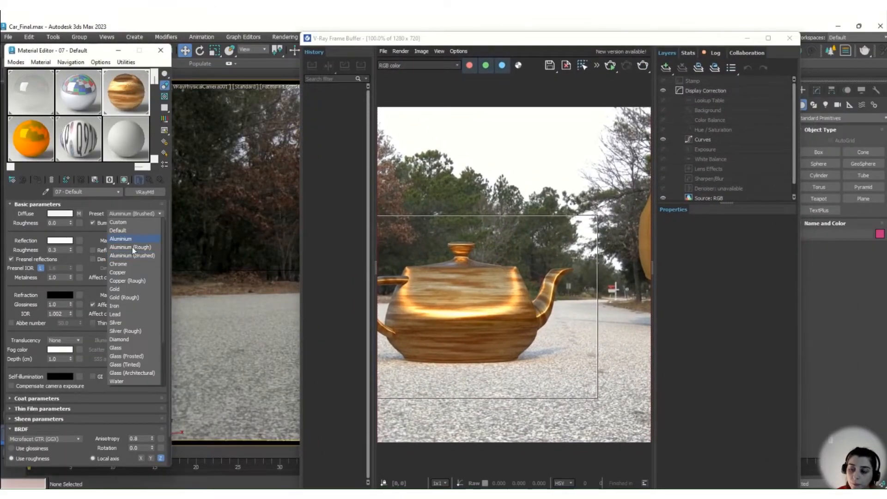
left_click(129, 287)
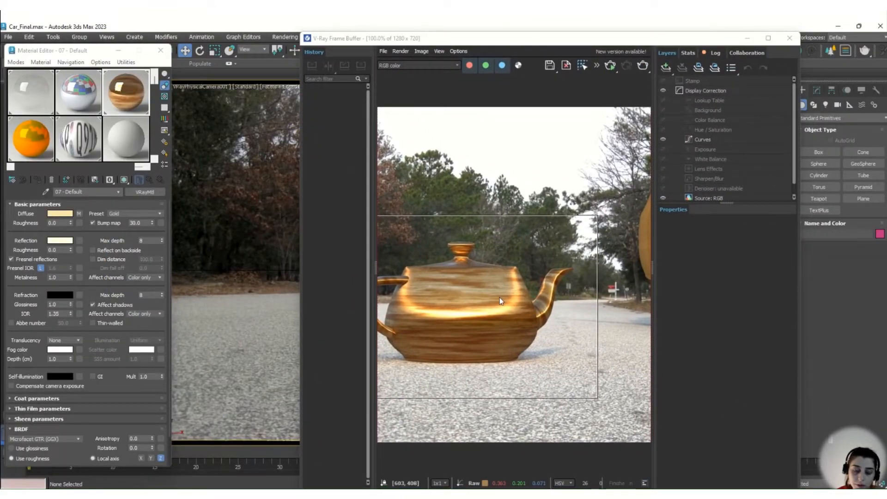
left_click(643, 65)
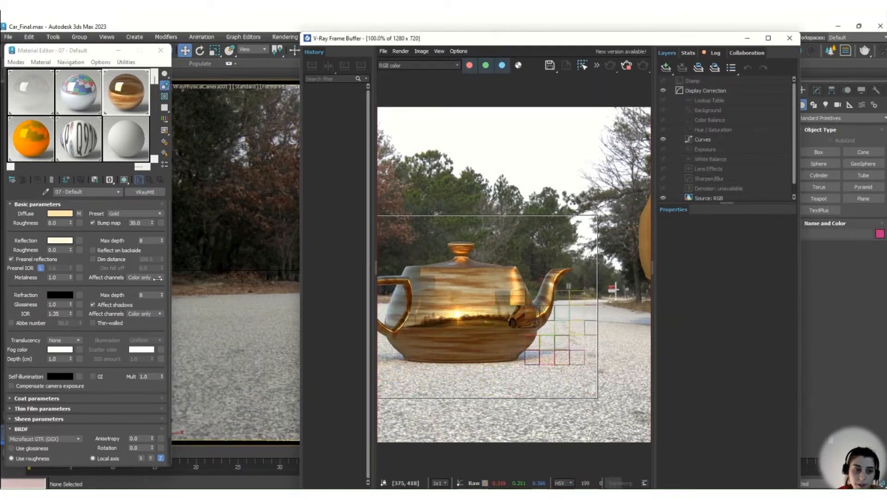
Apply the Diamond preset to the 07 - Default material and render the teapot.
left_click(134, 213)
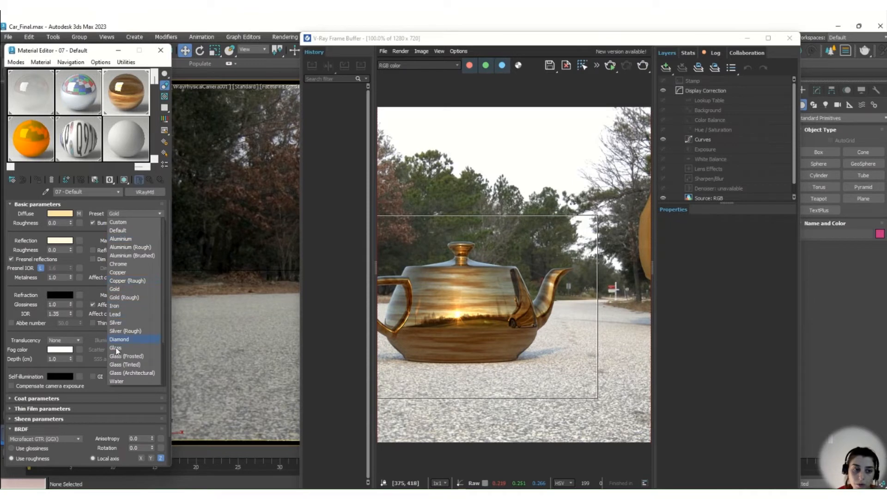
left_click(119, 340)
left_click(643, 66)
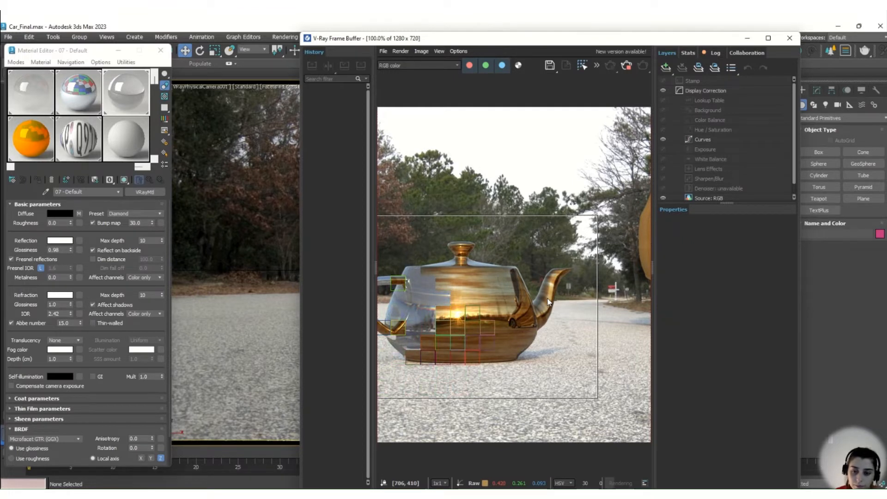
mouse_move(389, 428)
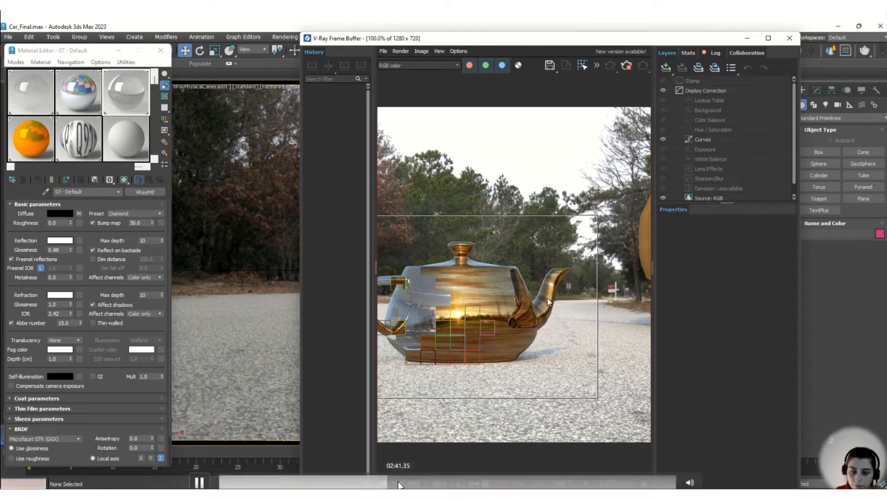
left_click_drag(390, 483, 451, 484)
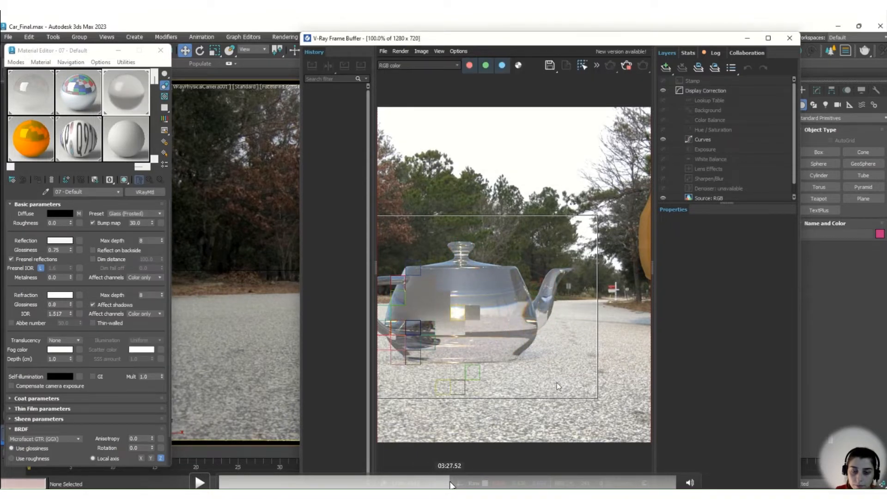
left_click_drag(450, 485, 460, 485)
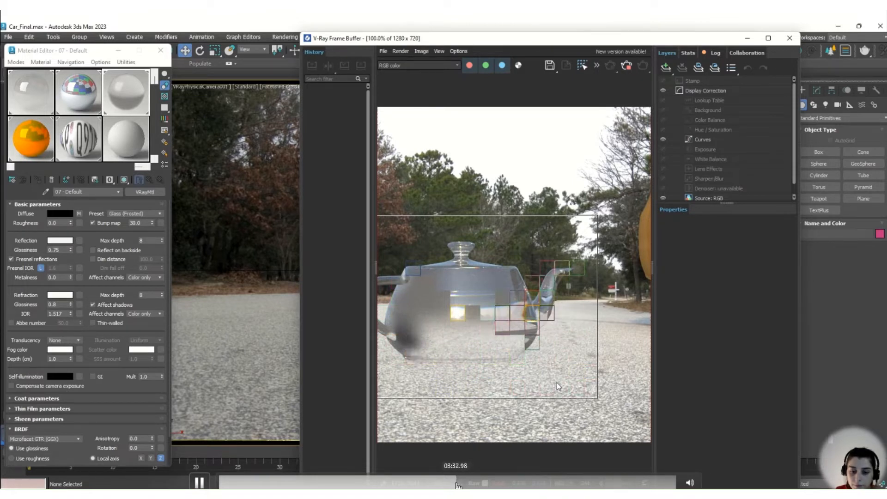
left_click_drag(456, 482, 481, 484)
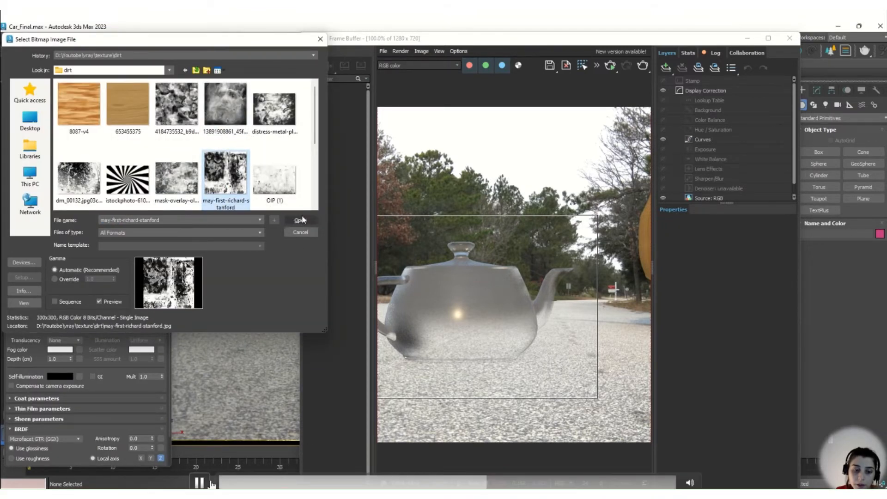
left_click(202, 483)
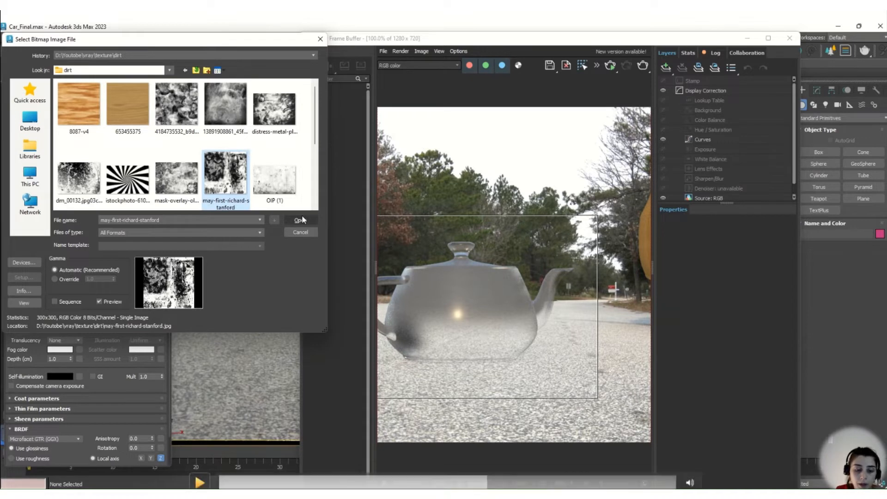
left_click(198, 483)
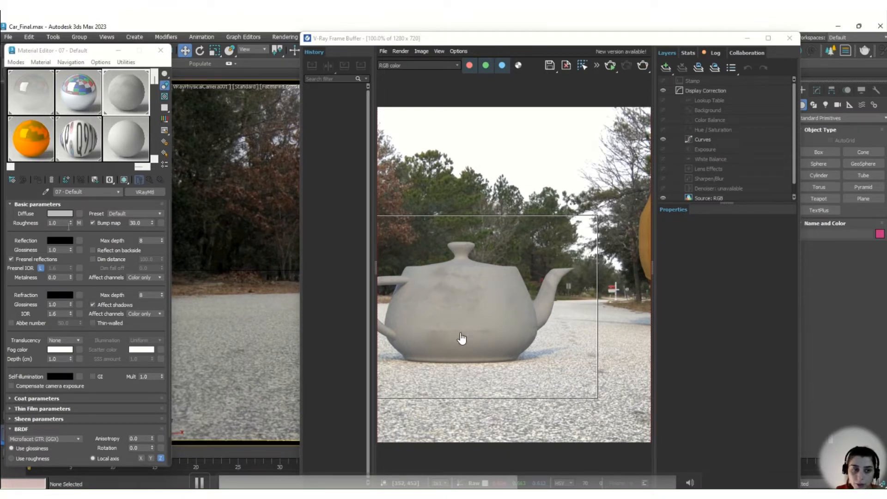
Open the settings of the bitmap assigned to the material's diffuse roughness.
left_click(79, 223)
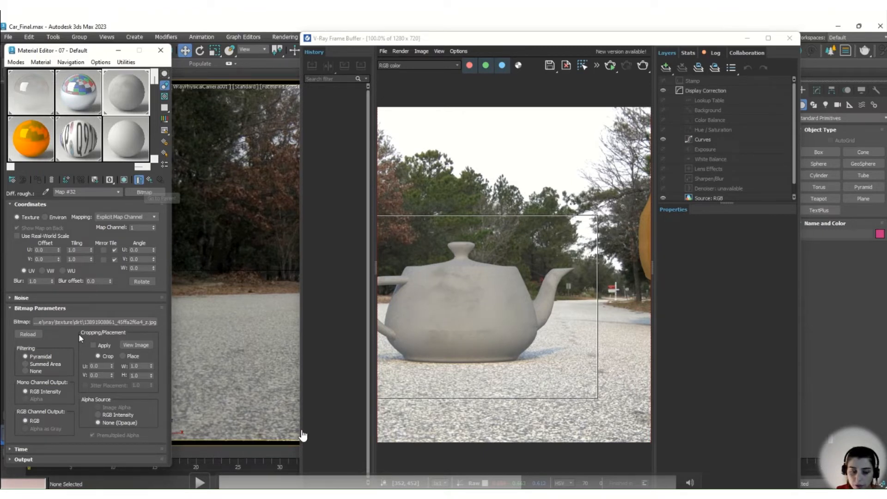
left_click(200, 483)
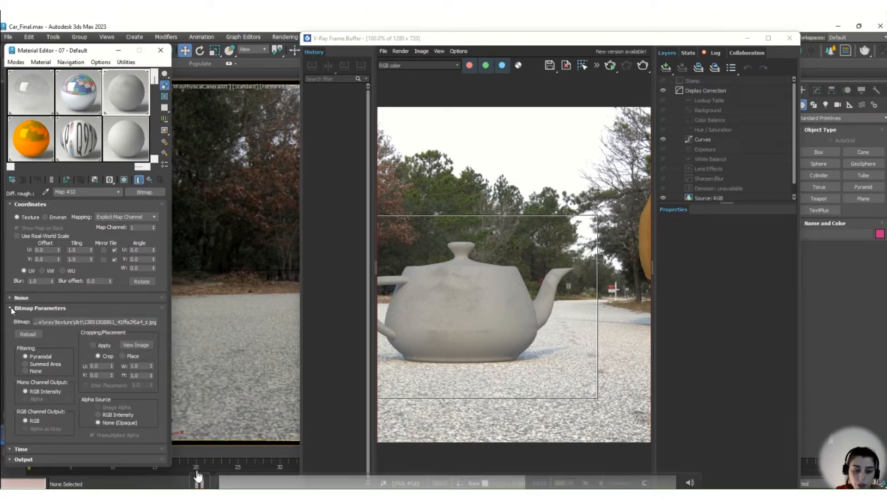
left_click(199, 483)
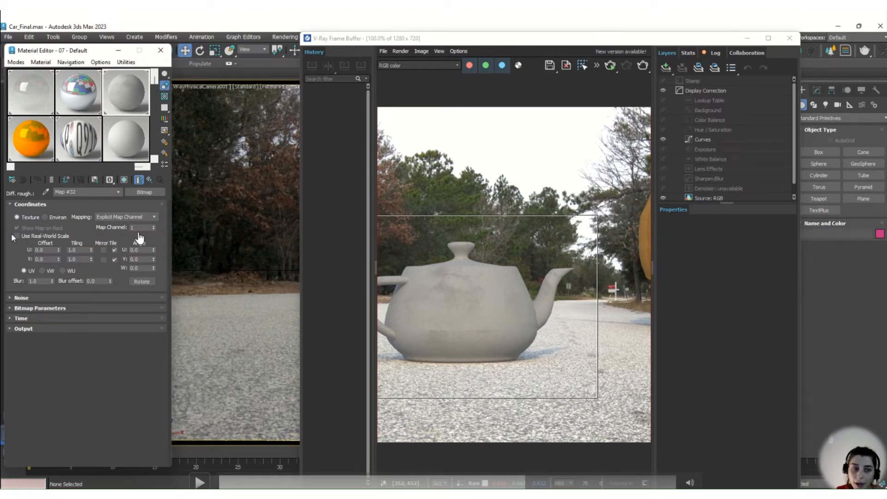
left_click(202, 483)
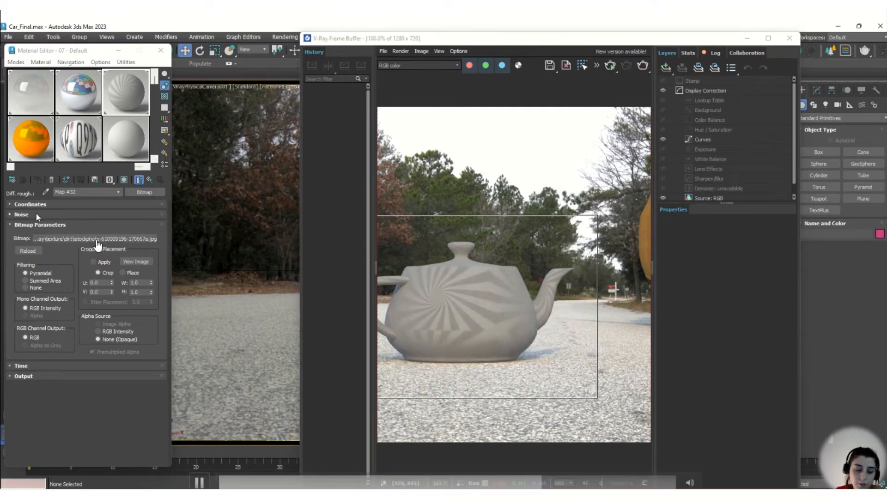
left_click(206, 483)
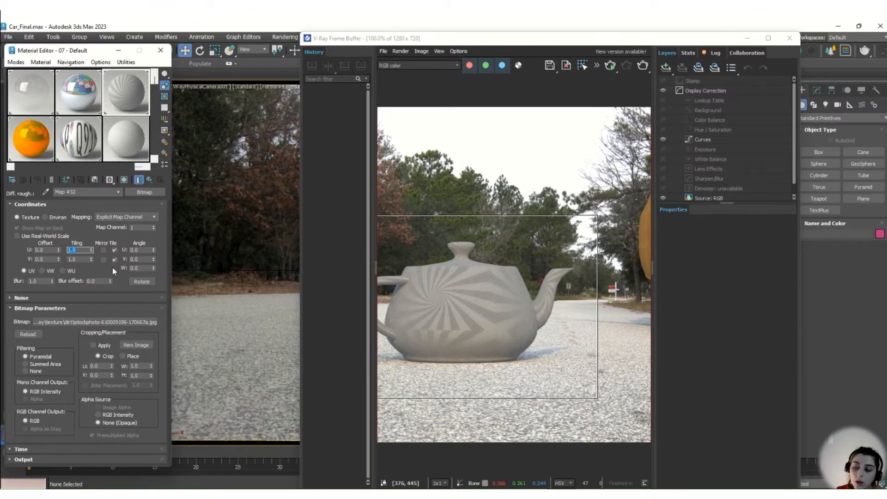
mouse_move(176, 477)
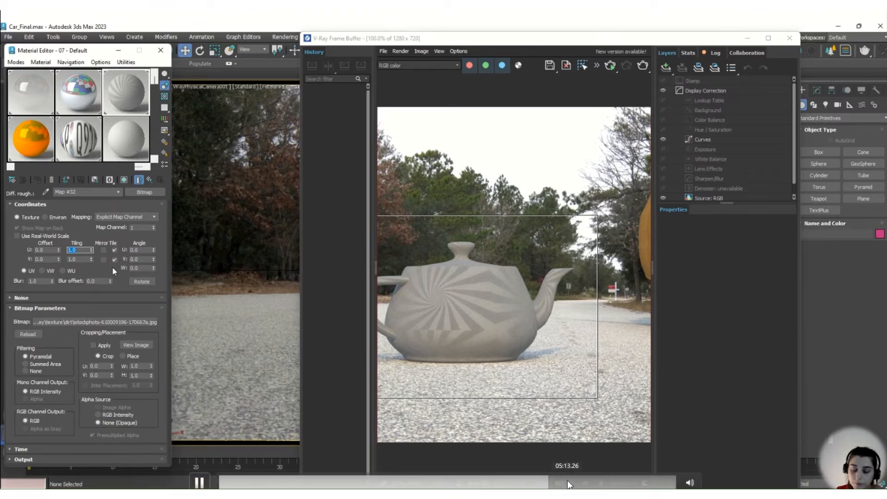
left_click(554, 485)
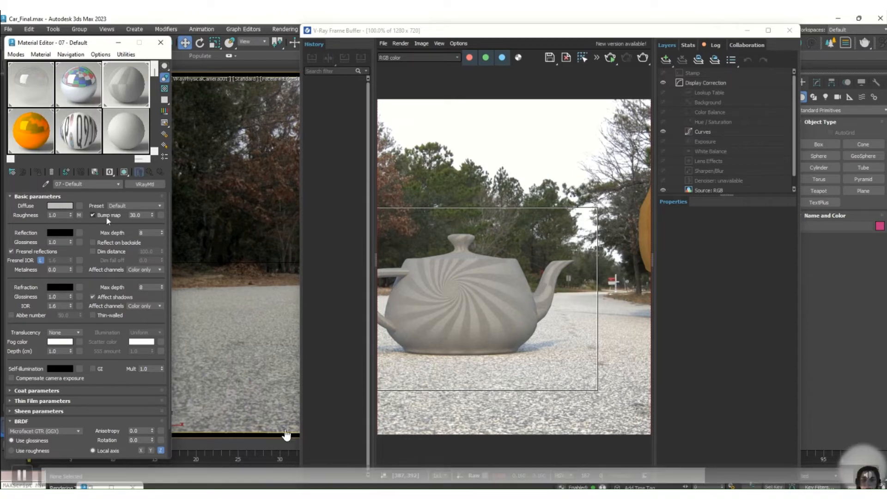
Assign a Bitmap map with the image OIP.jpg to the material's bump map slot and render the teapot.
left_click(161, 216)
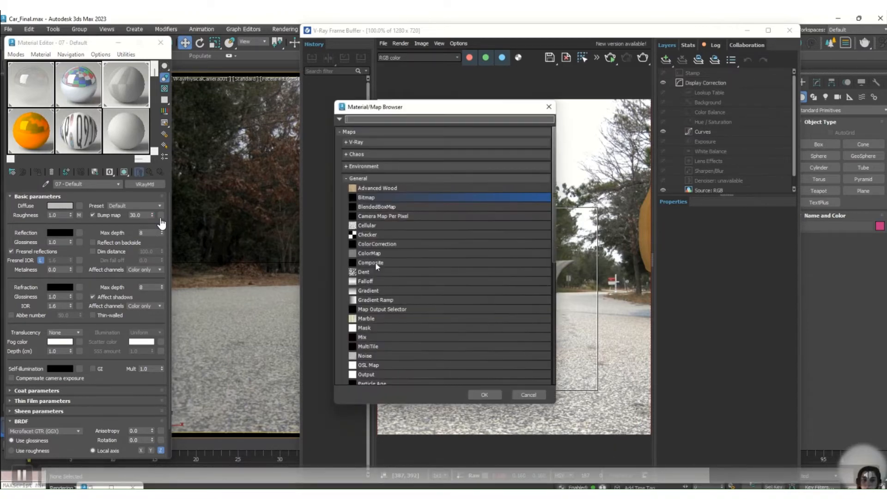
double_click(389, 197)
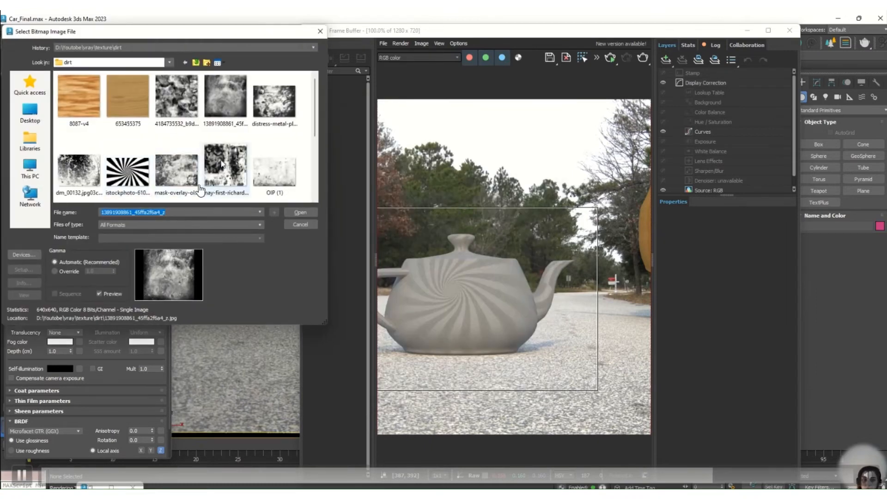
left_click(73, 171)
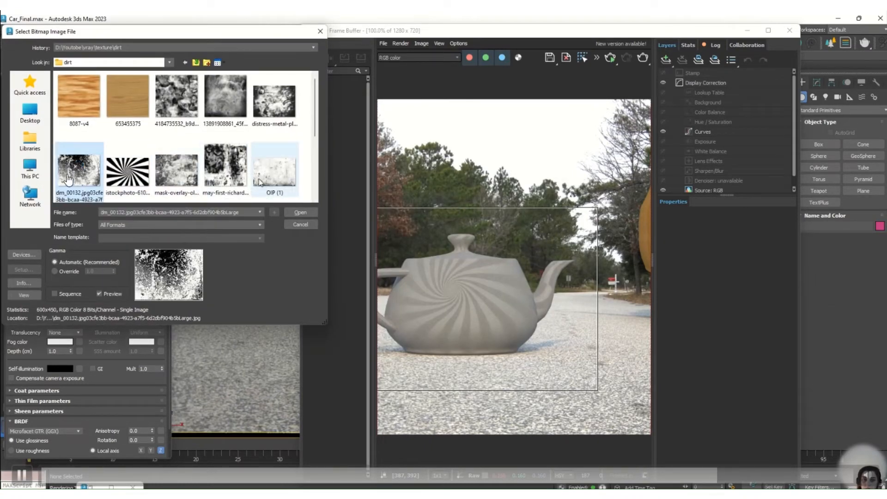
scroll(67, 178, "down", 1)
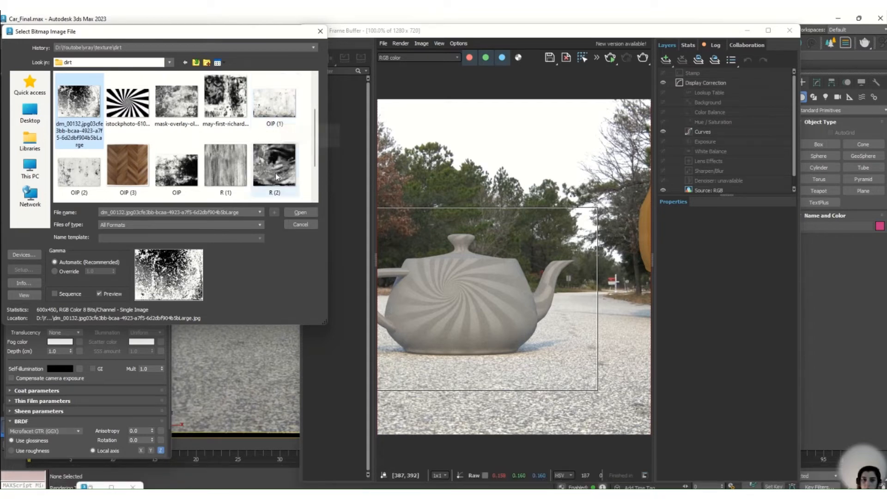
double_click(175, 164)
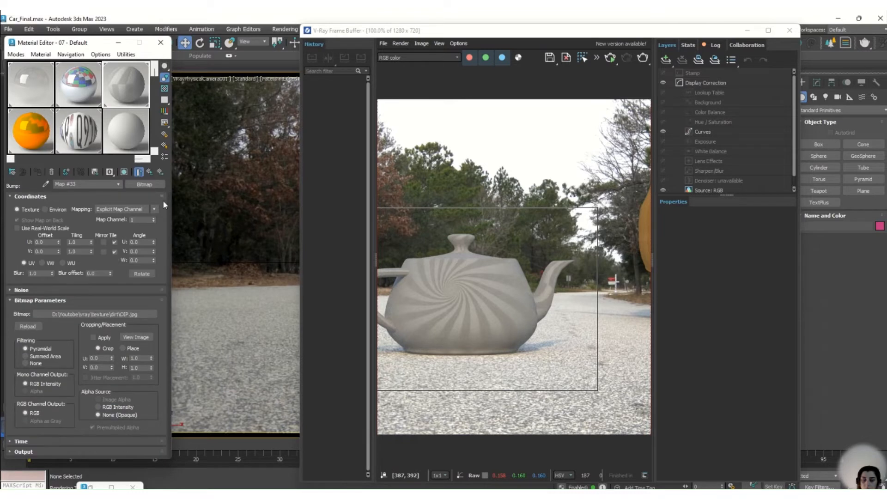
left_click(643, 58)
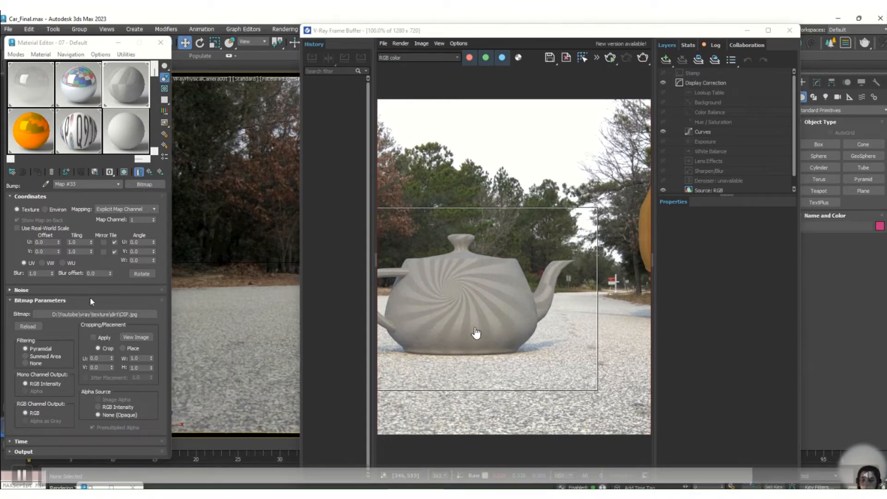
left_click(18, 197)
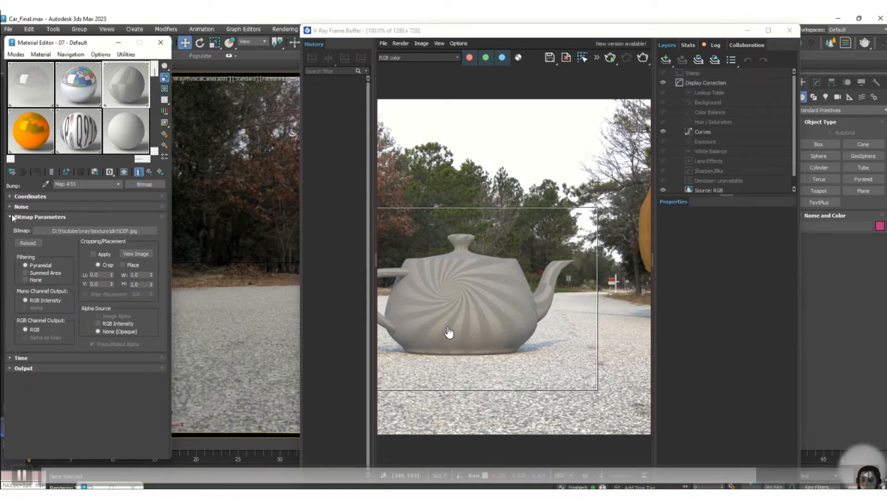
left_click(10, 217)
left_click(10, 217)
left_click(86, 231)
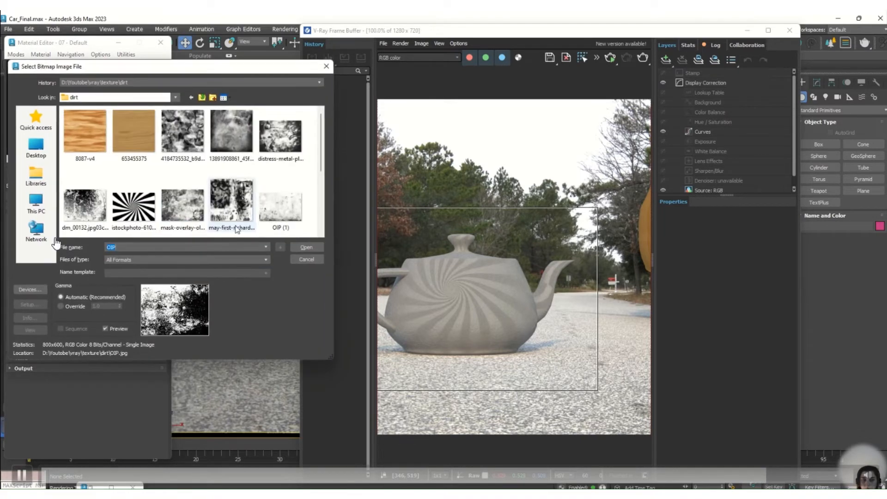
double_click(182, 131)
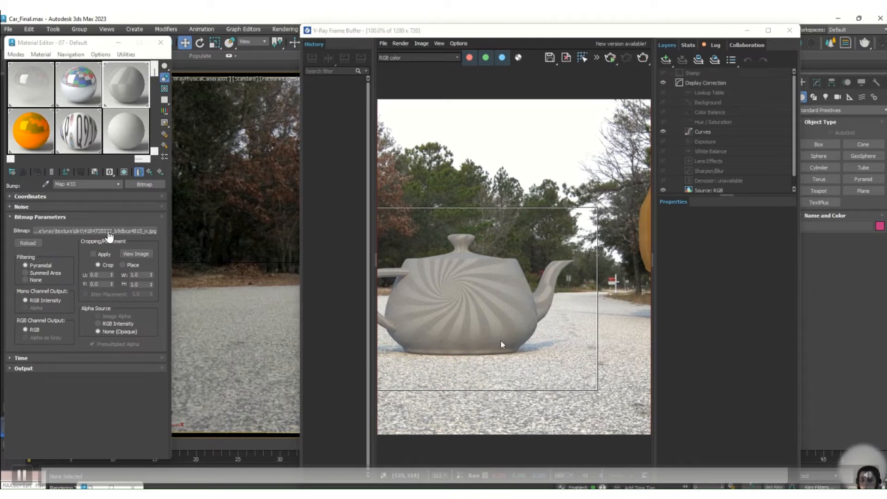
left_click(149, 173)
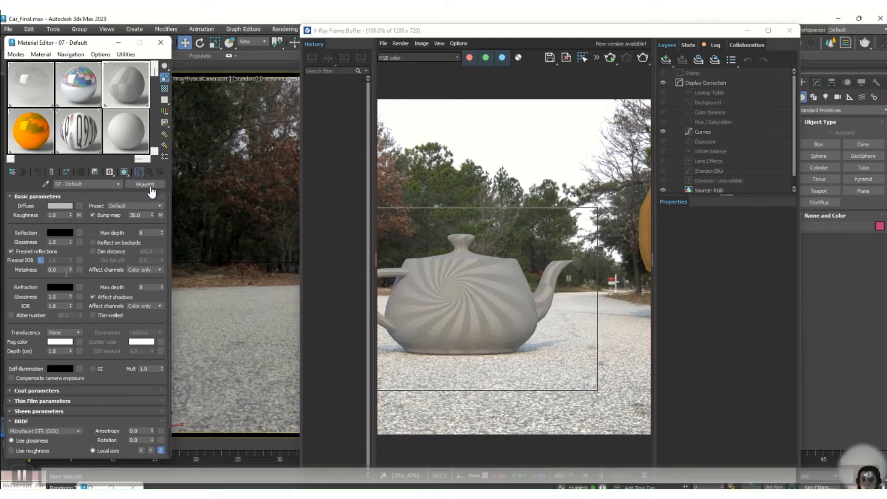
Check which image files are assigned to the material's diffuse roughness and bump maps.
left_click(79, 215)
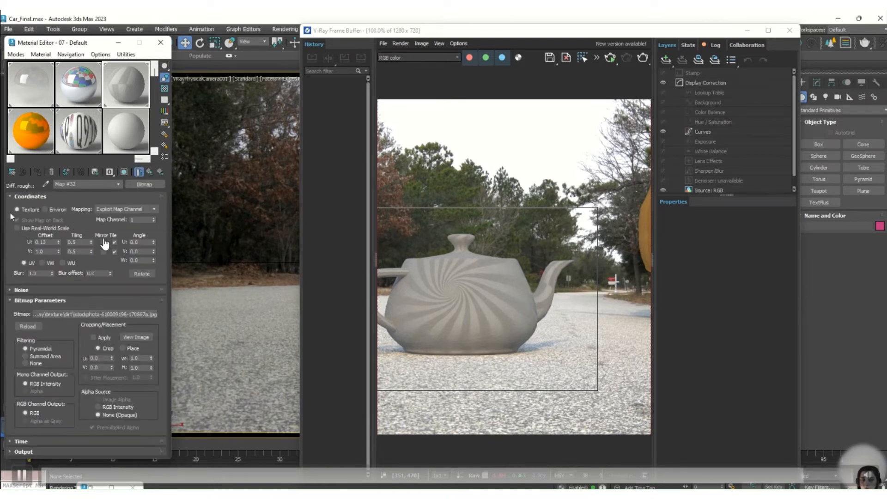
left_click(13, 197)
left_click(13, 217)
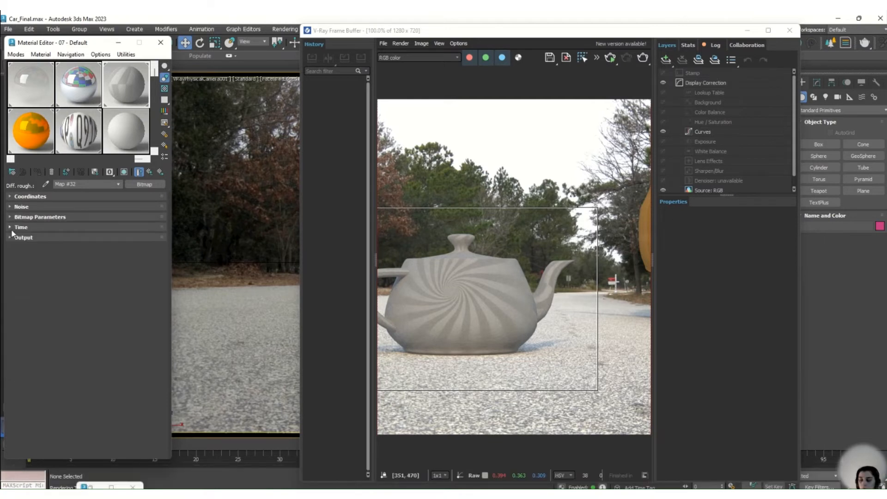
left_click(37, 217)
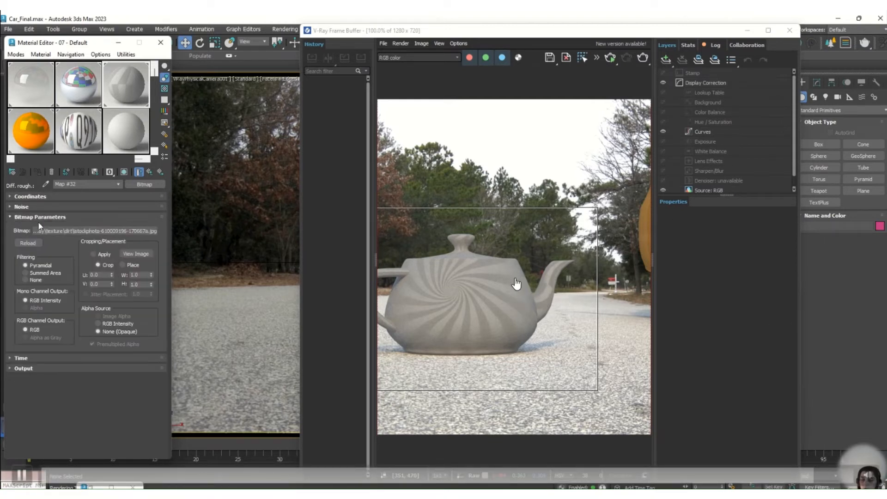
left_click(11, 216)
left_click(150, 172)
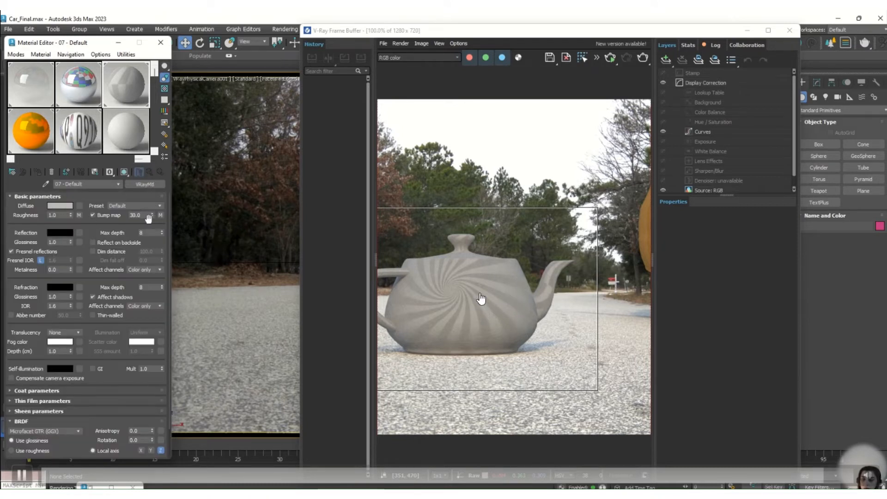
mouse_move(480, 12)
left_click(161, 216)
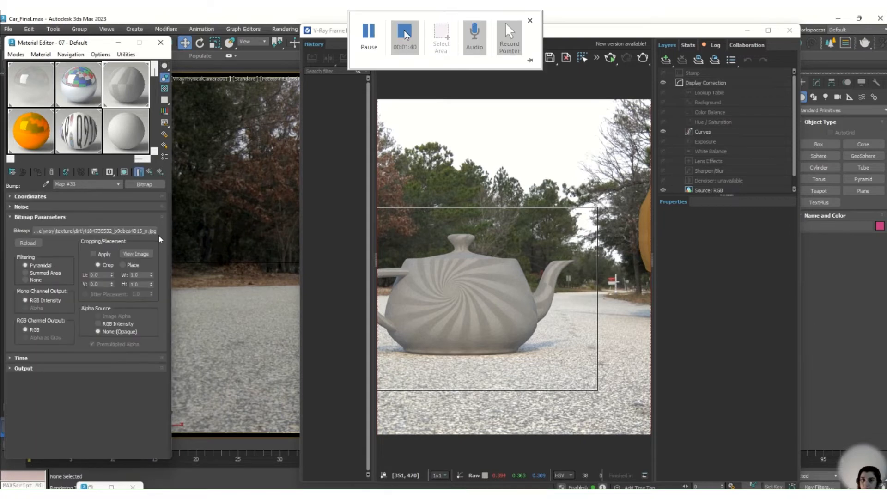
left_click(405, 32)
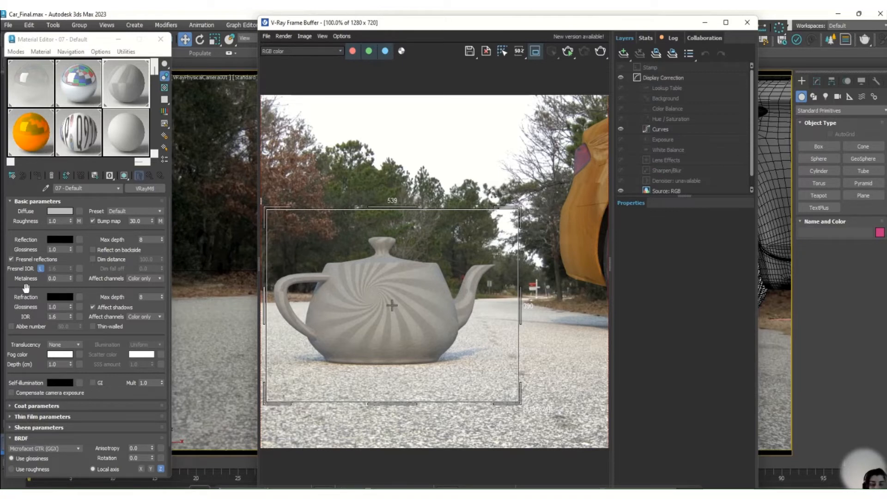
Replace the diffuse roughness image with the cracked old-plaster-wall mask overlay, render the teapot, and return to the material's basic parameters.
left_click(78, 221)
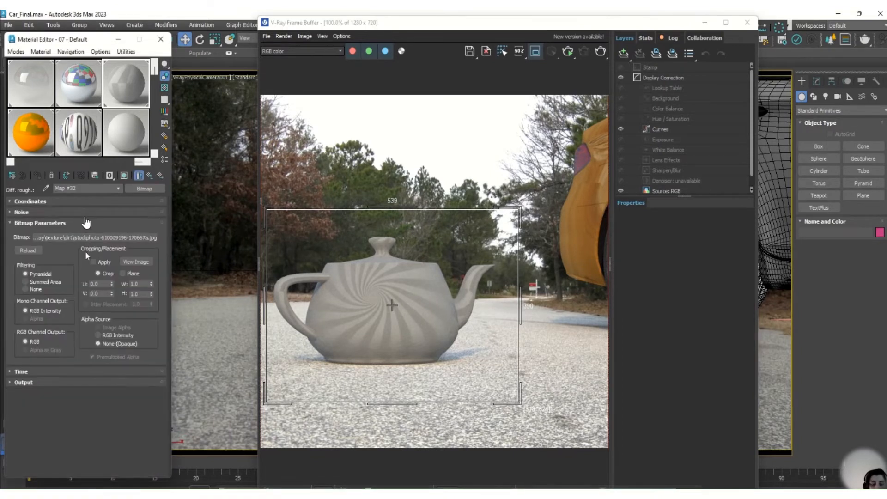
left_click(66, 235)
left_click(227, 203)
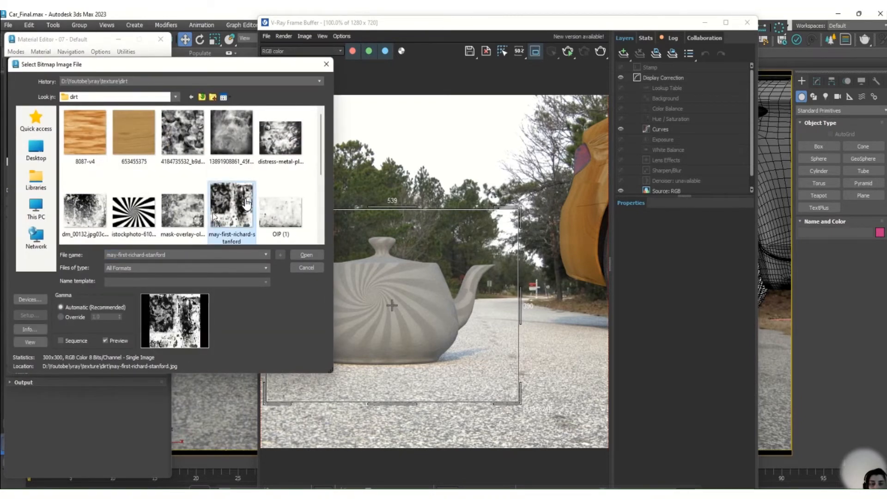
double_click(183, 211)
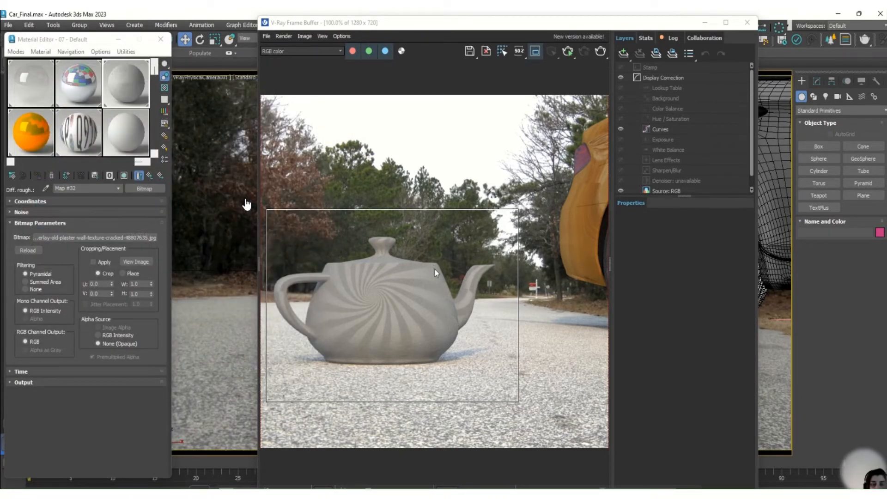
left_click(601, 51)
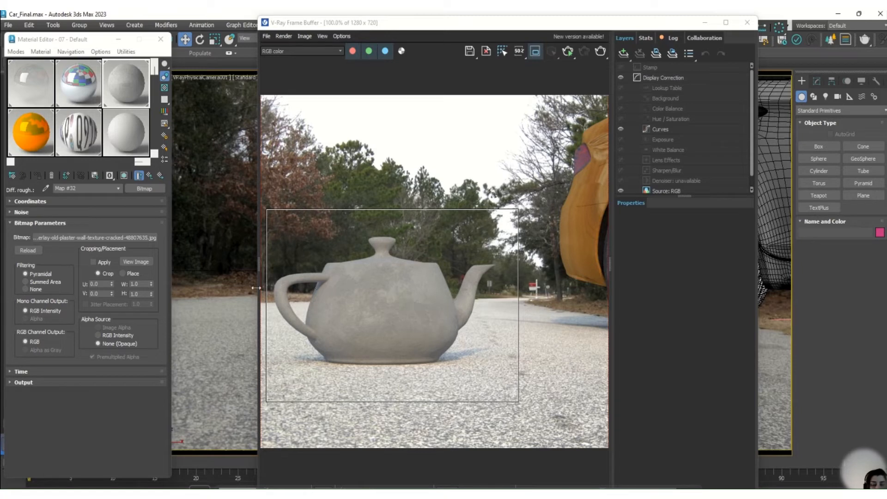
left_click(149, 175)
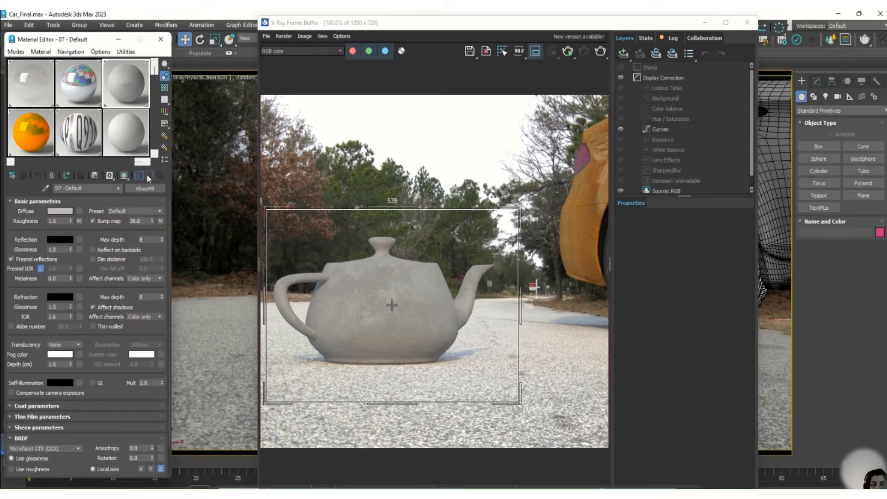
Set the material's reflection colour to a neutral grey with a value of 109 and render the teapot.
left_click(63, 240)
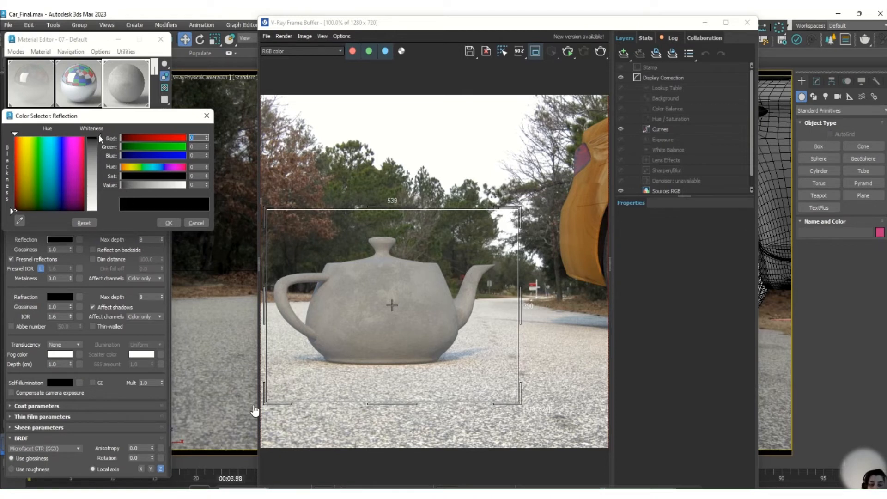
mouse_move(98, 137)
left_mouse_down()
mouse_move(99, 208)
mouse_move(99, 169)
left_mouse_up()
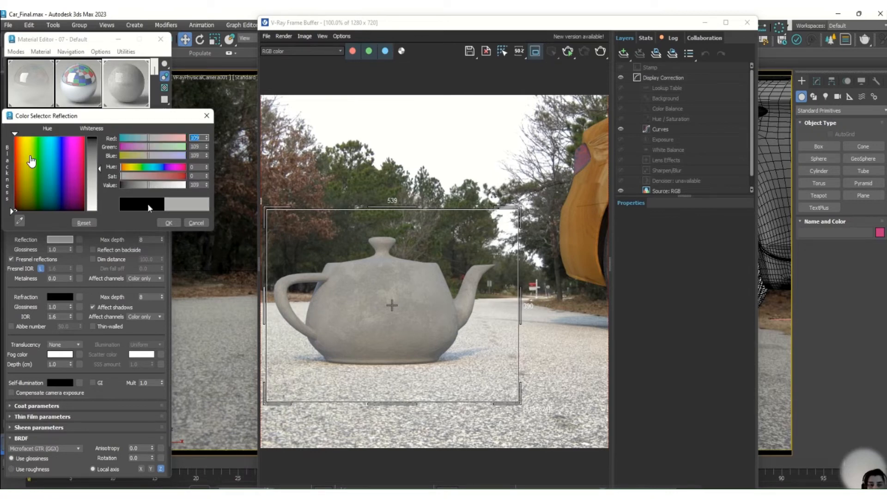
left_click(165, 223)
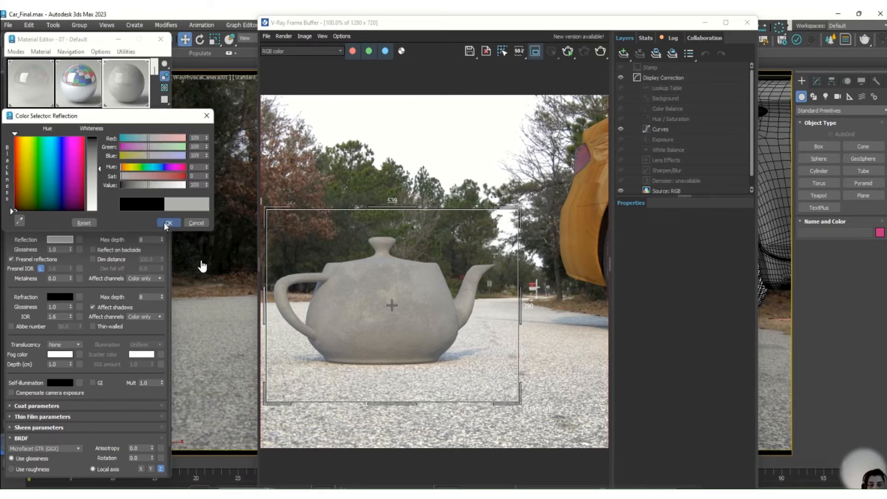
left_click(77, 240)
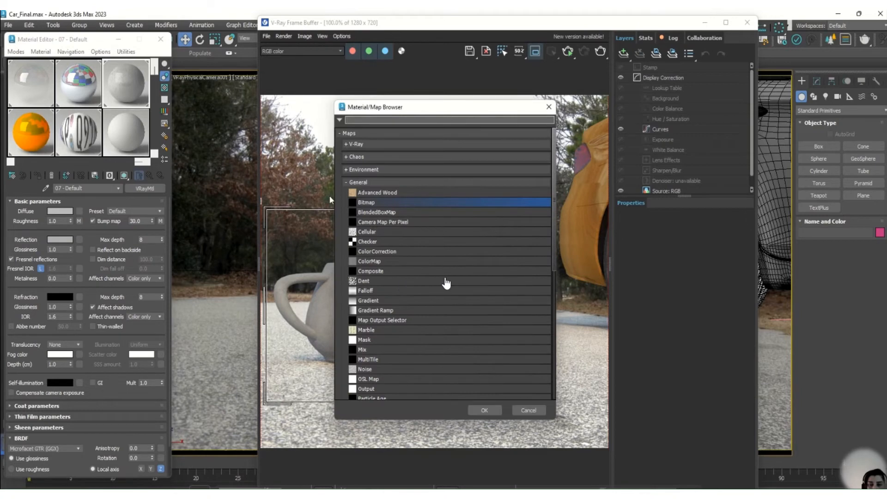
left_click(549, 108)
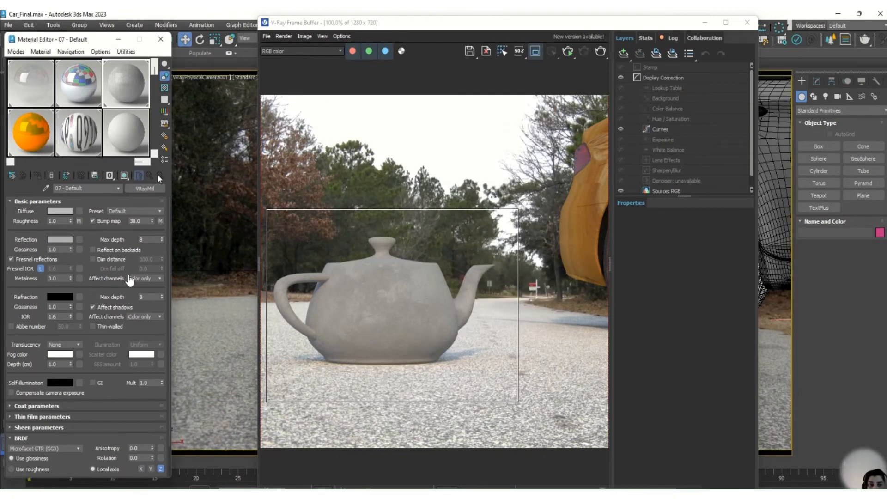
left_click(601, 50)
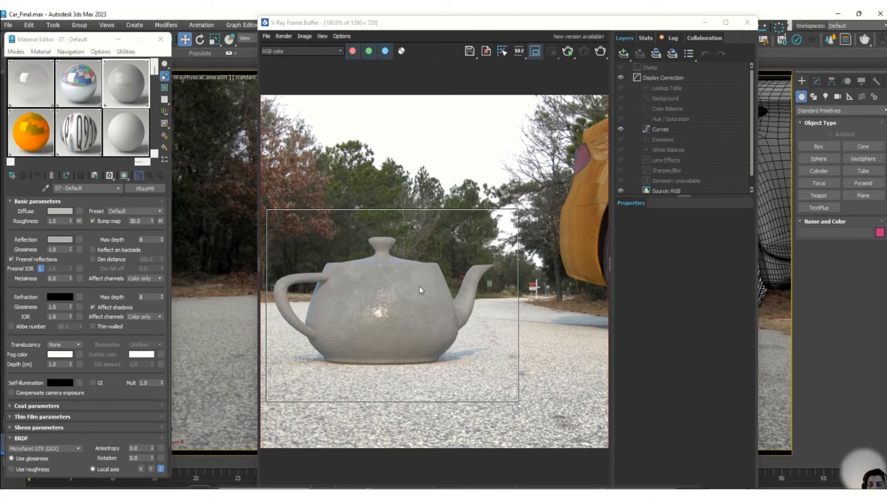
Brighten the material's reflection colour to a neutral grey with a value of 186 and render the teapot.
left_click(60, 240)
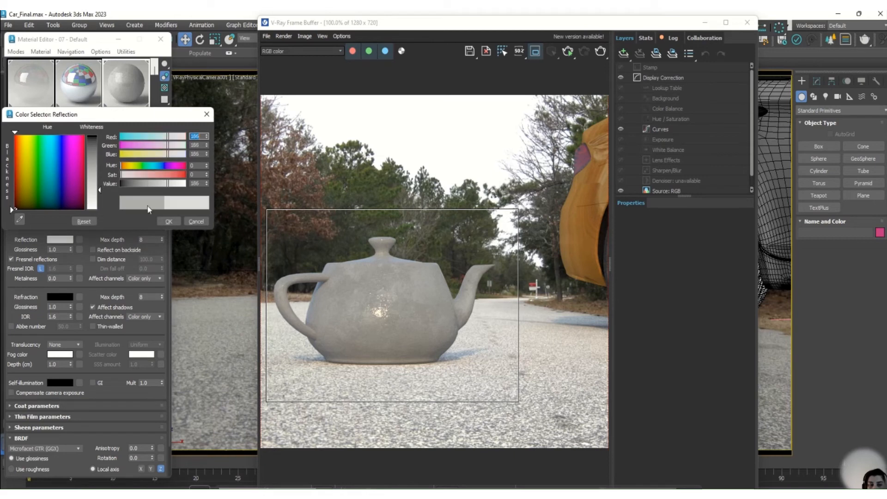
left_click(170, 221)
left_click(599, 53)
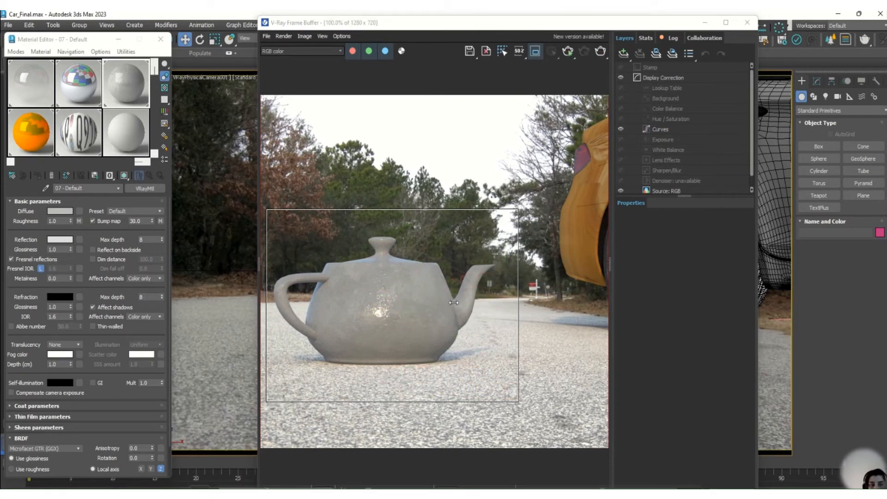
Turn off Fresnel reflections for the 07 - Default material and render the teapot.
left_click(13, 261)
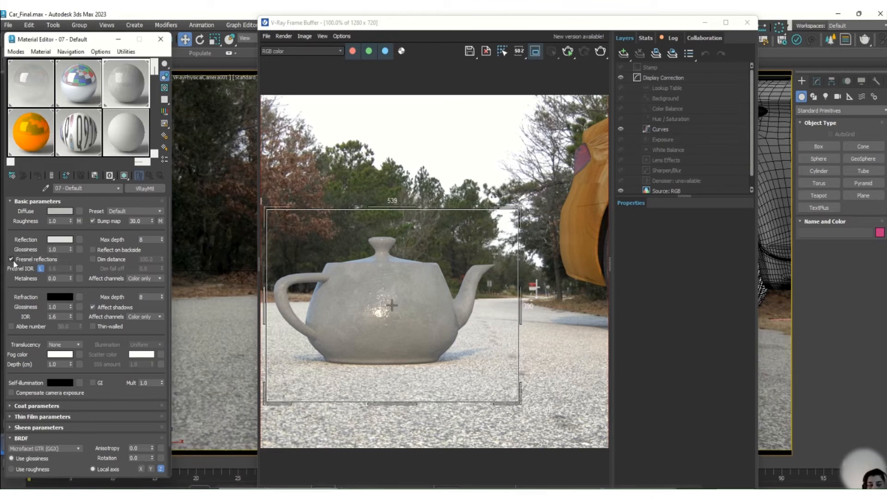
left_click(13, 261)
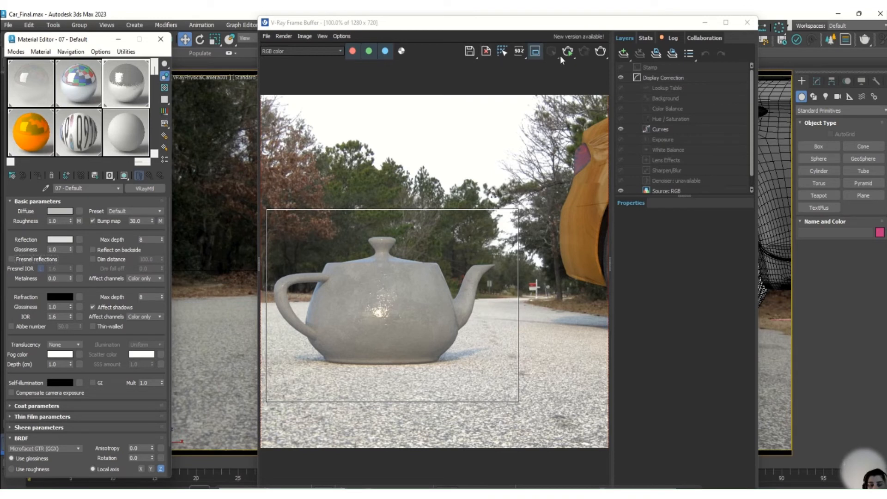
left_click(599, 52)
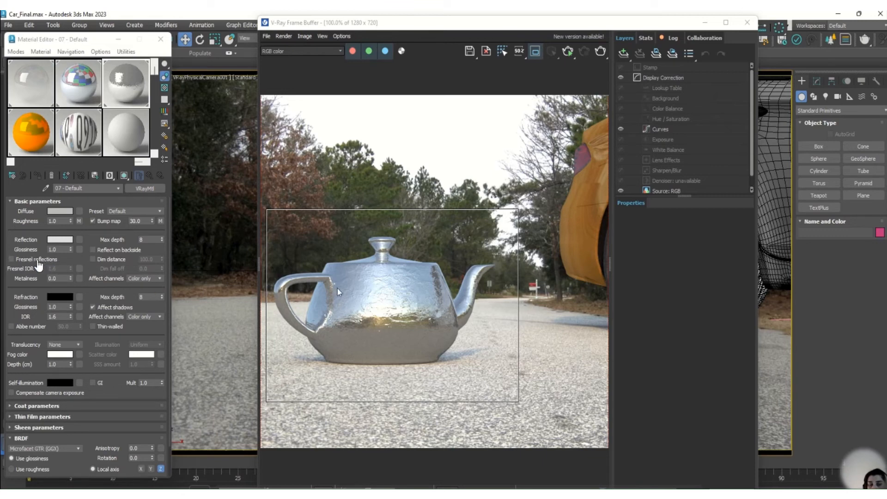
Set the material's reflection colour to white and render the teapot.
left_click(59, 240)
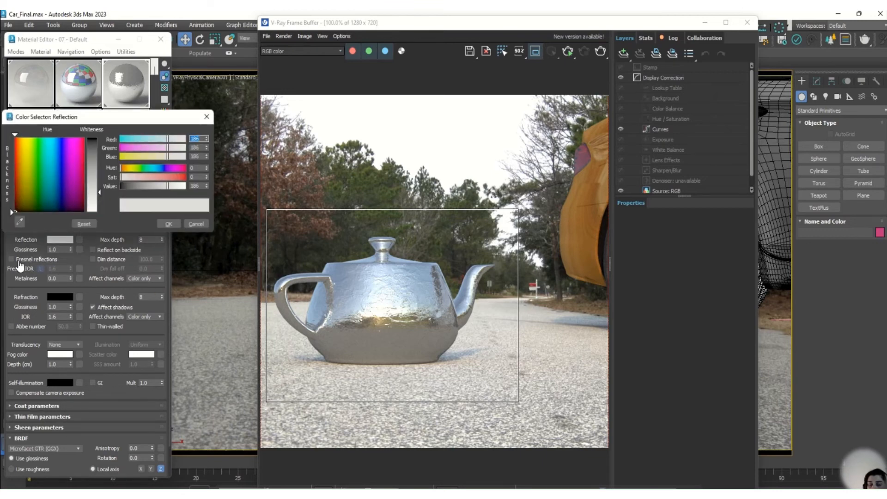
left_click_drag(99, 209, 98, 214)
left_click(175, 225)
left_click(168, 224)
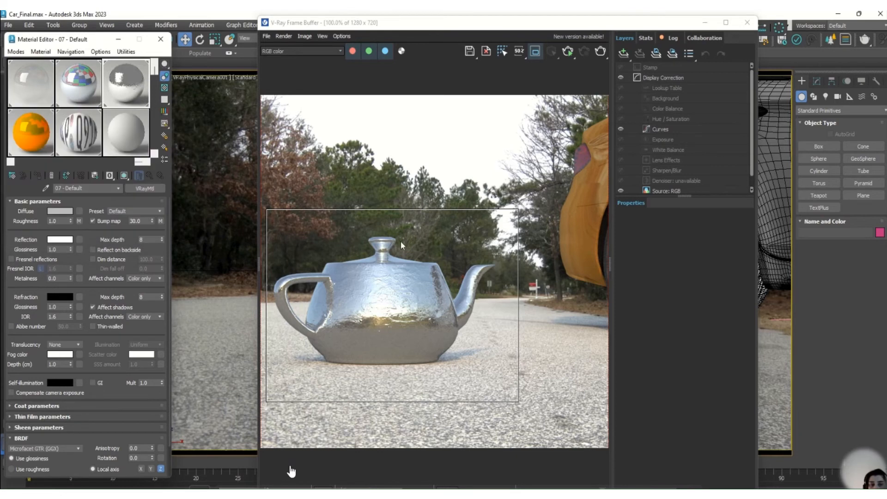
left_click(601, 51)
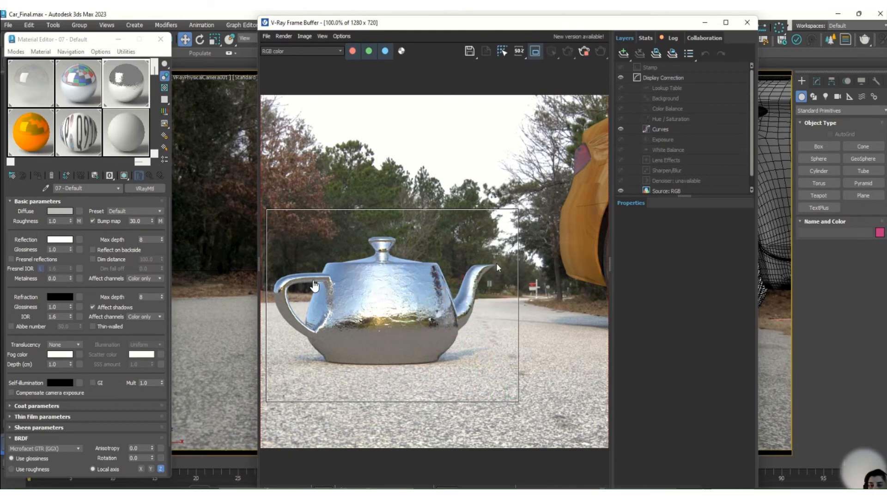
Set the 07 - Default material's reflection colour to black and render the teapot region.
left_click(79, 239)
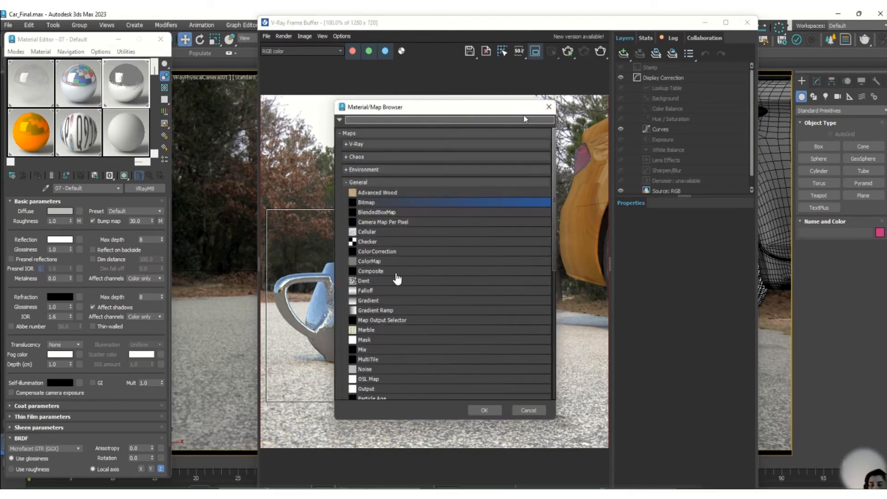
key("Escape")
left_click(52, 240)
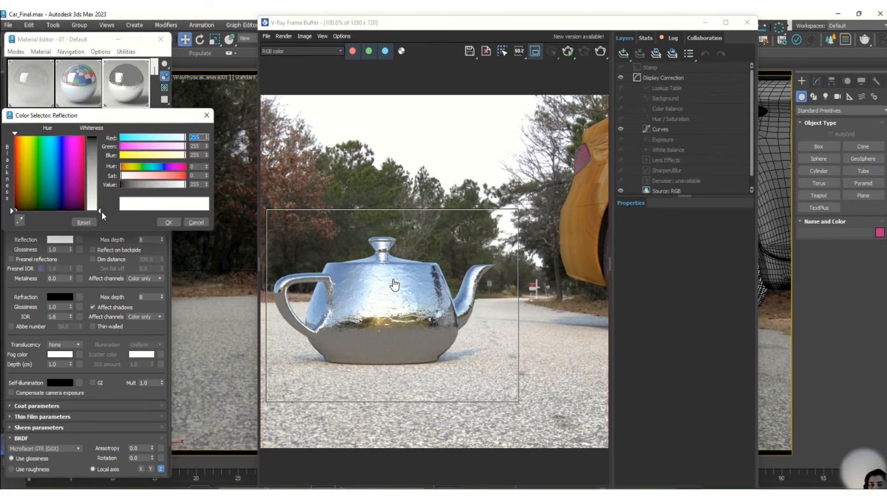
left_click_drag(100, 209, 101, 135)
left_click(160, 224)
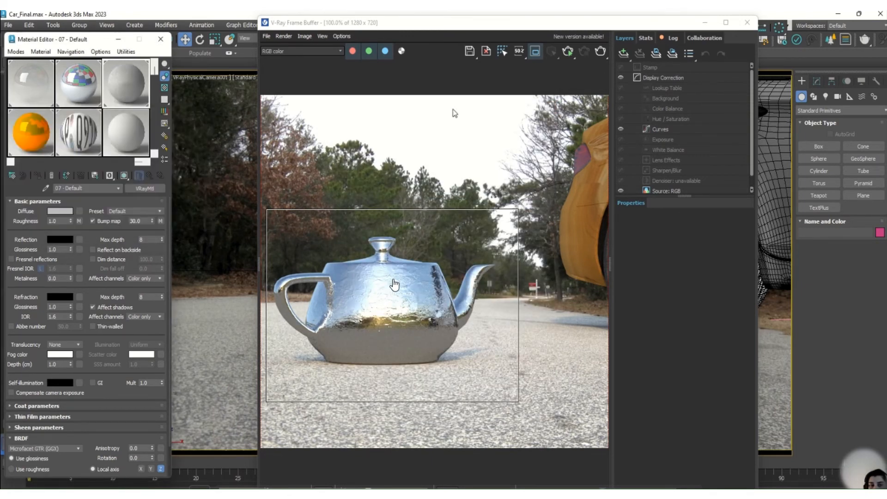
key("shift+q")
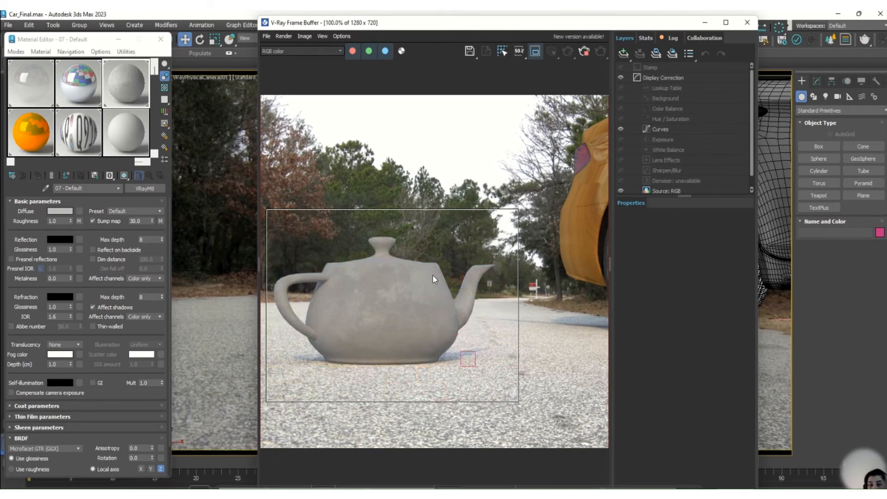
Narrow the render region to about 237 pixels wide so it covers only the handle half of the teapot.
left_click(536, 51)
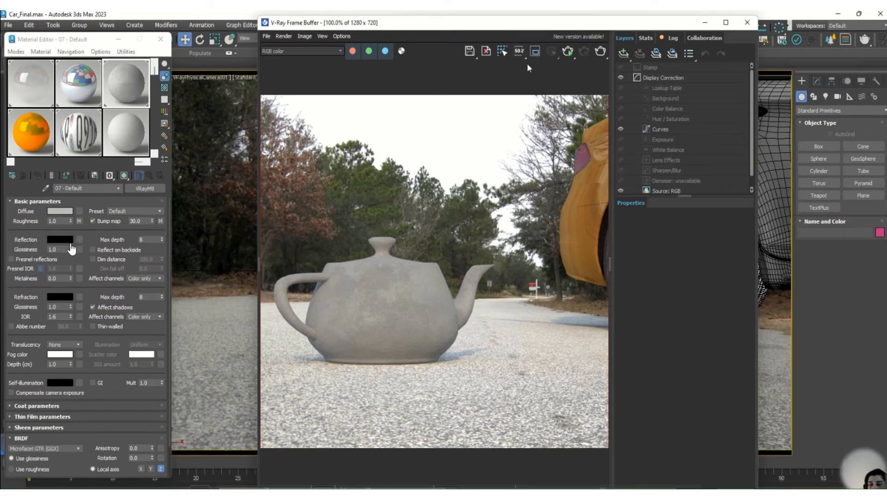
left_click(535, 52)
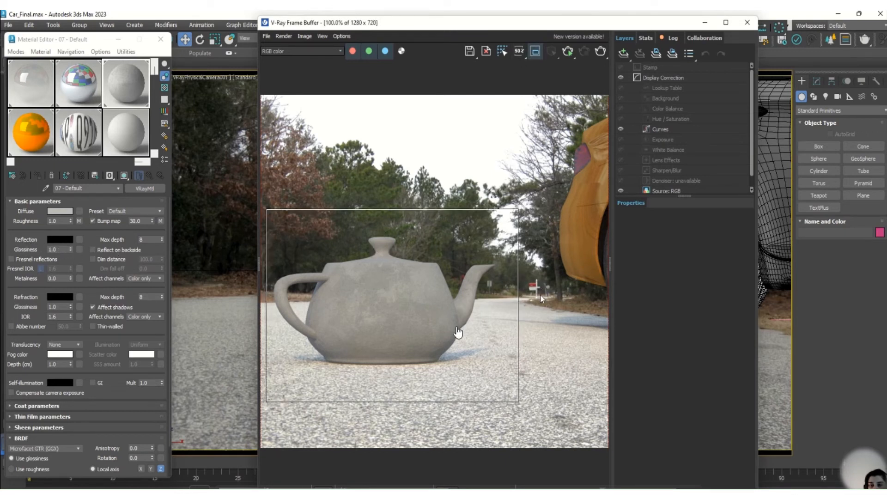
left_click_drag(518, 305, 378, 298)
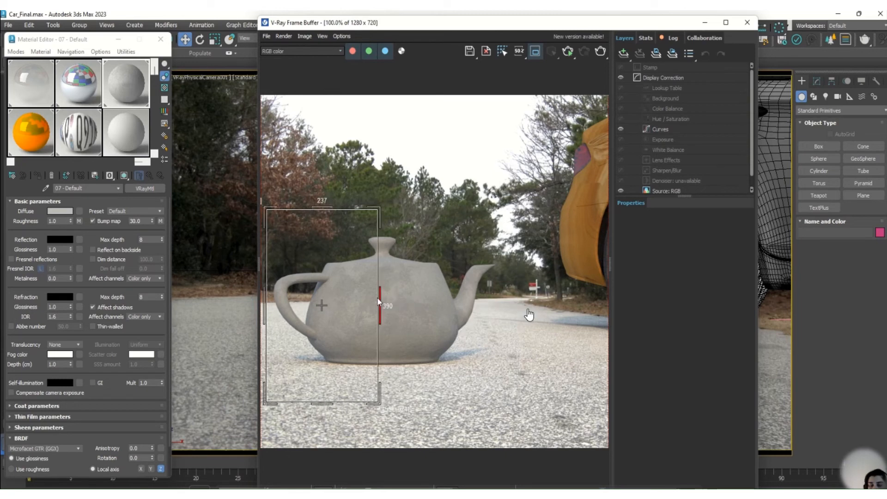
Set the material's reflection colour back to white and render only the narrowed region over the handle half.
left_click(80, 241)
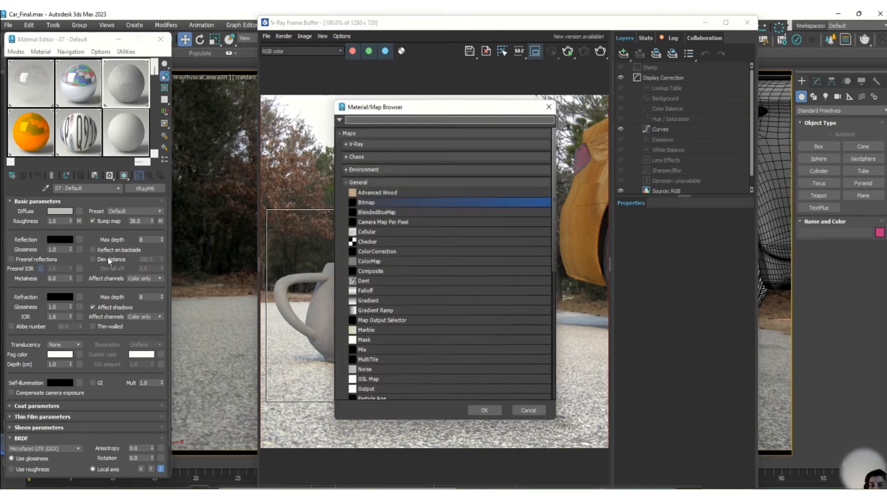
left_click(550, 107)
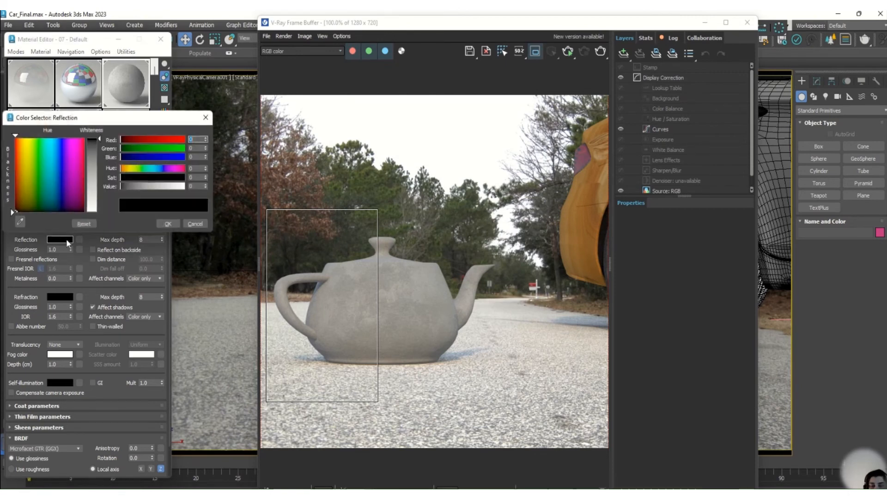
left_click(60, 239)
left_click_drag(91, 170, 91, 138)
left_click(169, 224)
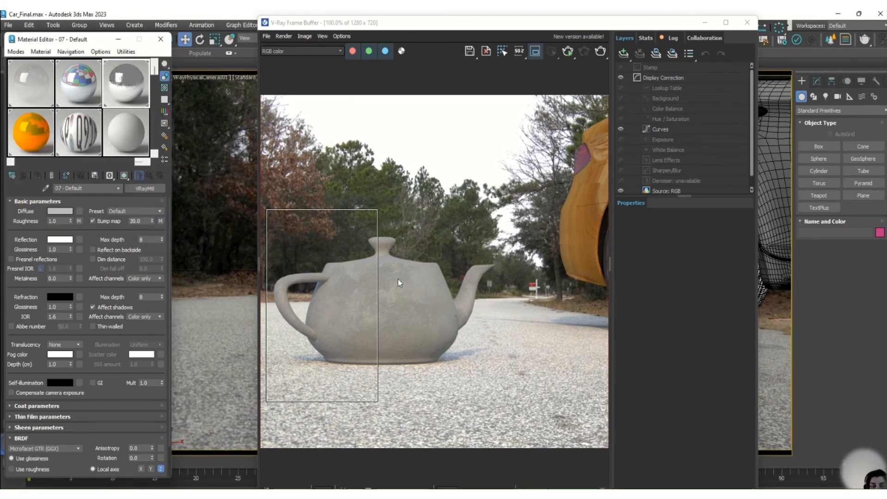
left_click(600, 50)
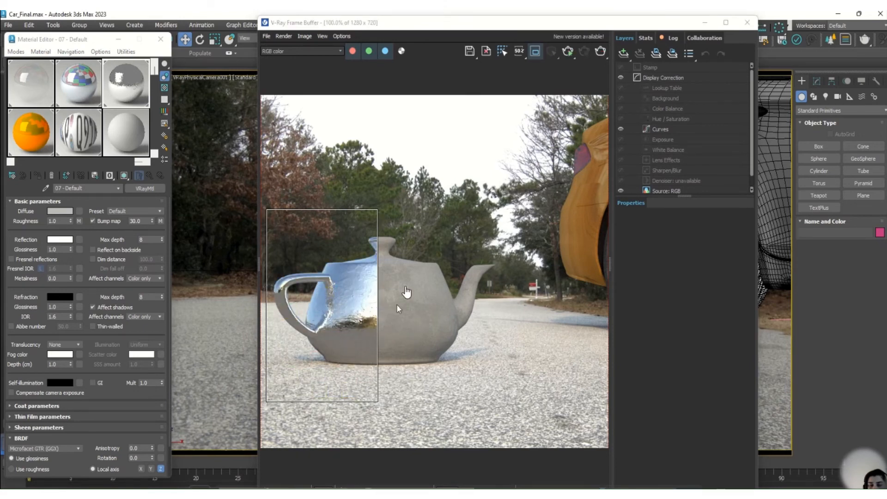
Open the material's reflection colour for editing, leaving the reflection map slot empty.
left_click(80, 239)
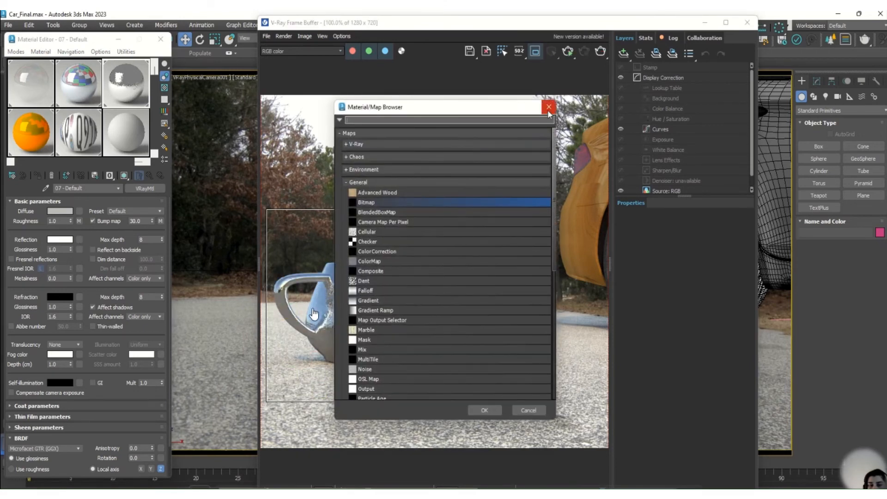
left_click(553, 102)
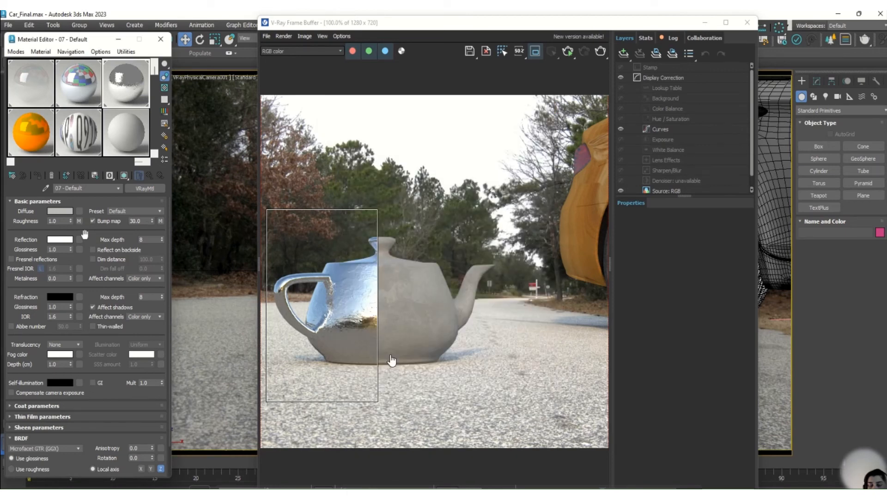
left_click(60, 239)
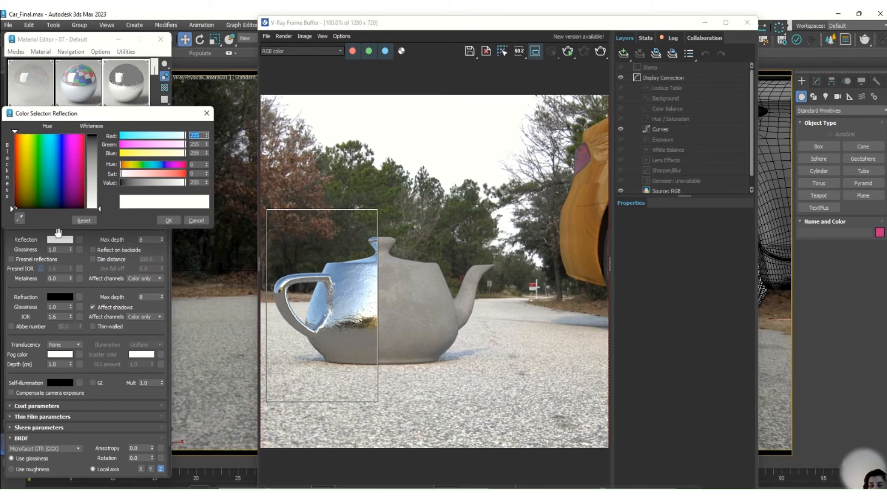